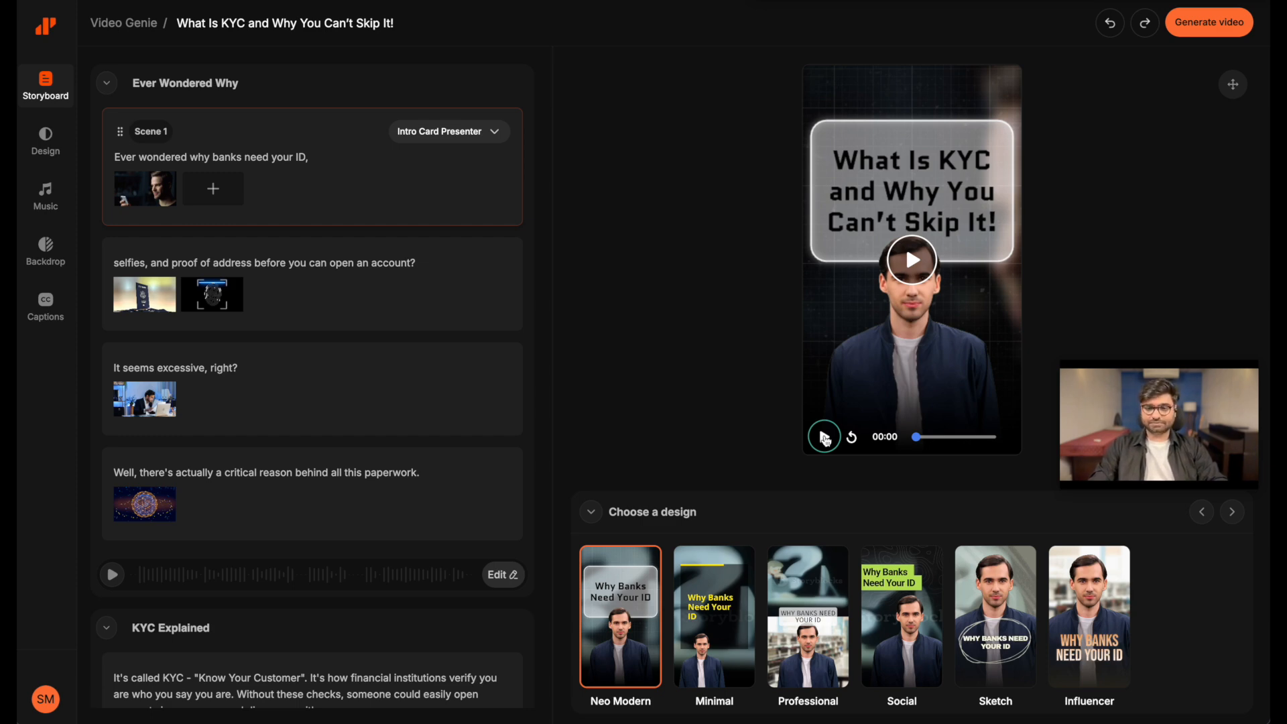
# Play about the first 21 seconds of the video preview and review the Ever Wondered Why section of the storyboard
pyautogui.click(825, 438)
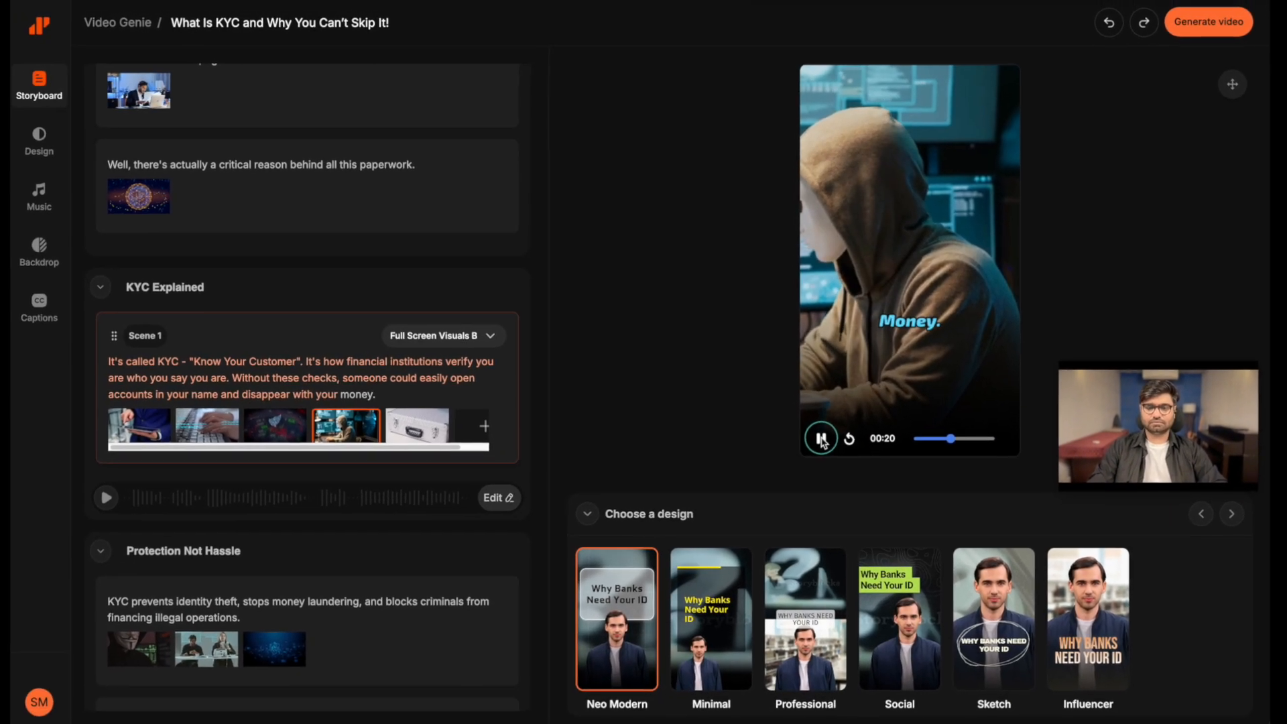
pyautogui.click(752, 486)
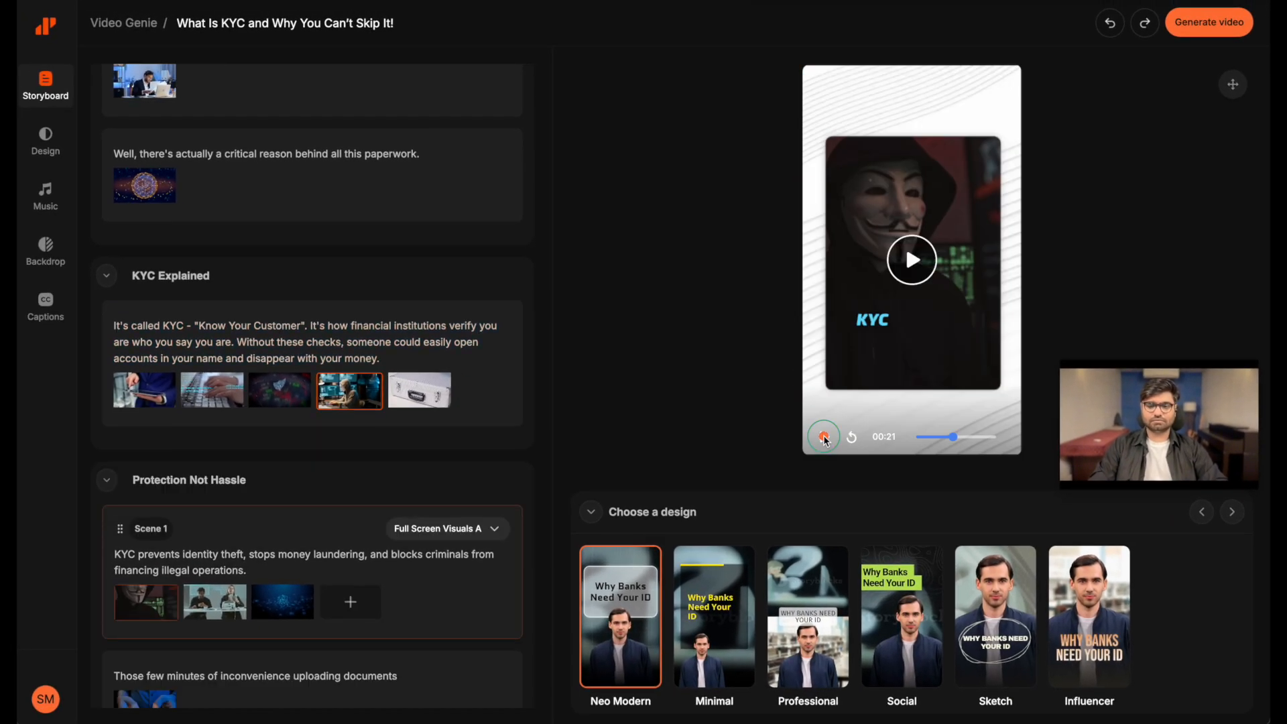
pyautogui.scroll(5, 479, 417)
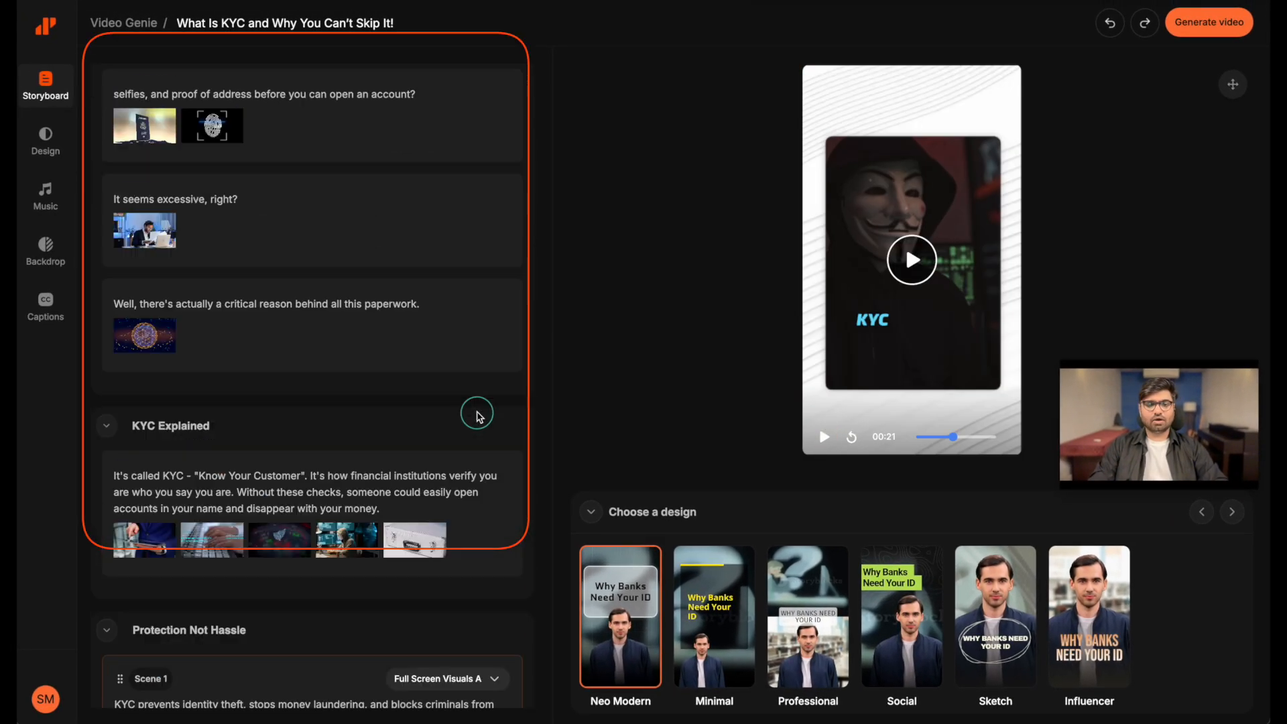
pyautogui.scroll(2, 479, 417)
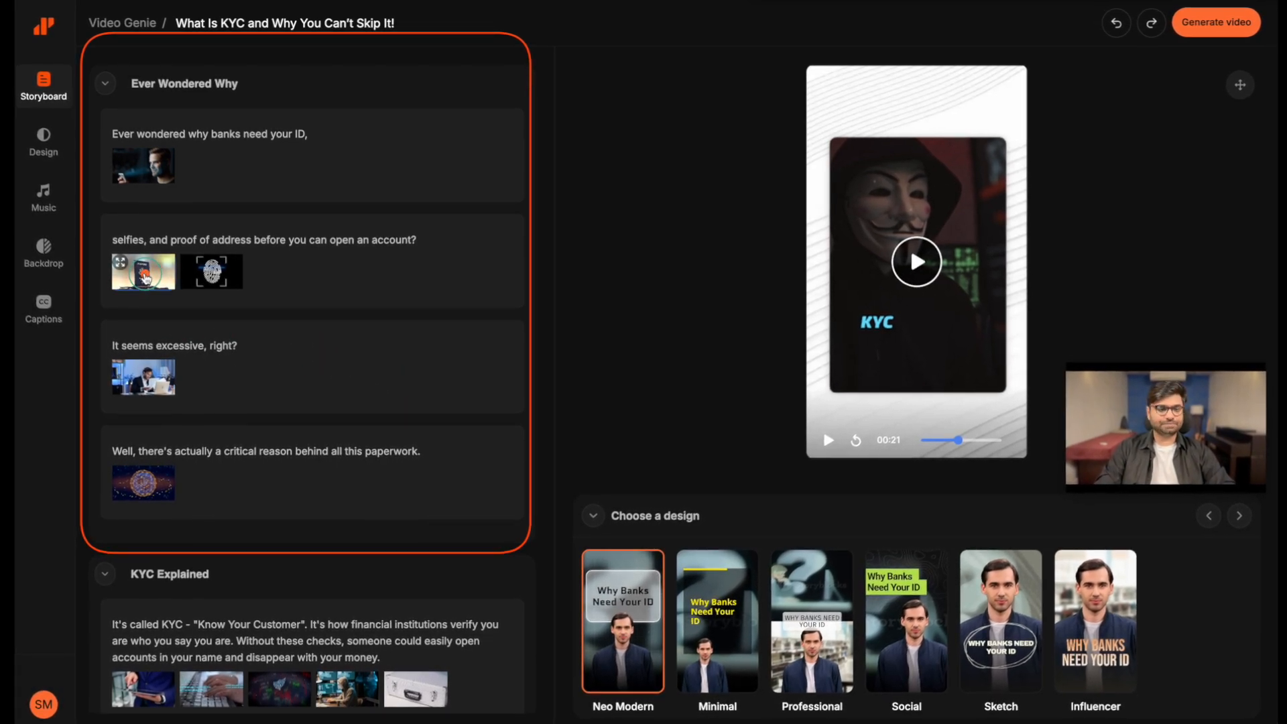
# Retime Scene 2 so the passport clip covers "selfies, and proof of address" and the fingerprint clip covers "before you can open an account?"
pyautogui.click(145, 275)
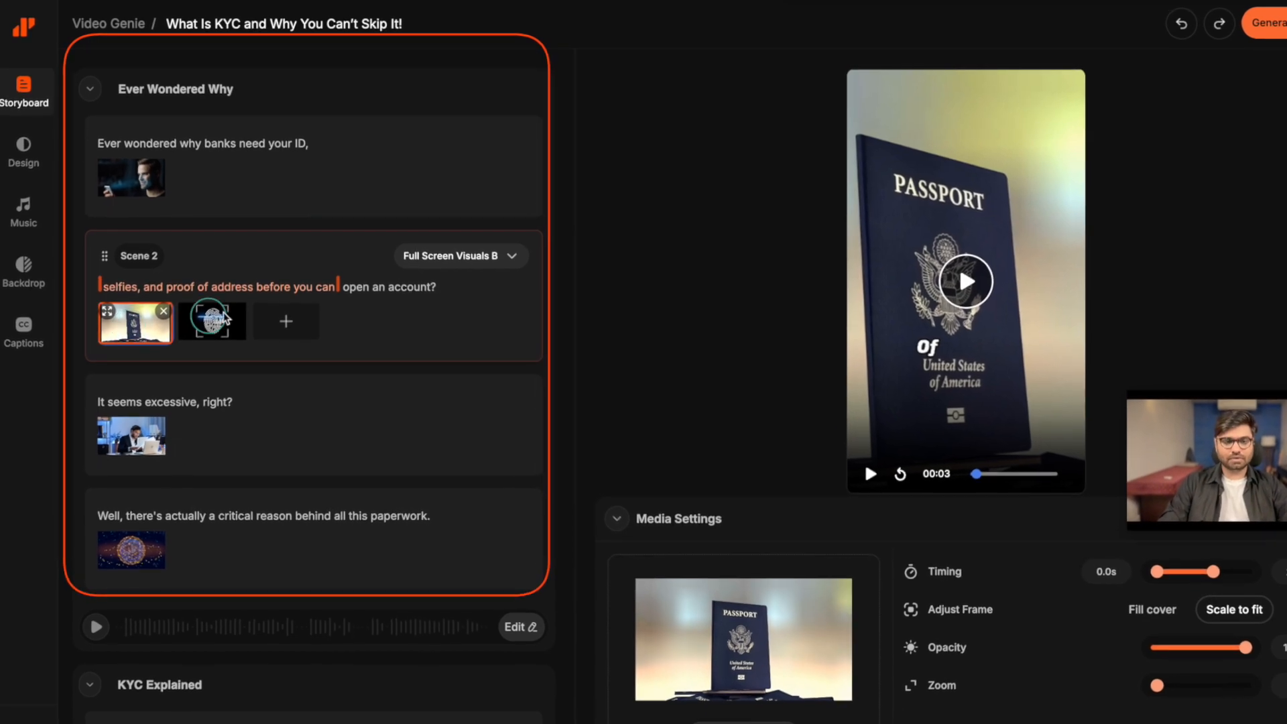
pyautogui.moveTo(337, 287)
pyautogui.mouseDown()
pyautogui.moveTo(281, 292)
pyautogui.moveTo(339, 293)
pyautogui.mouseUp()
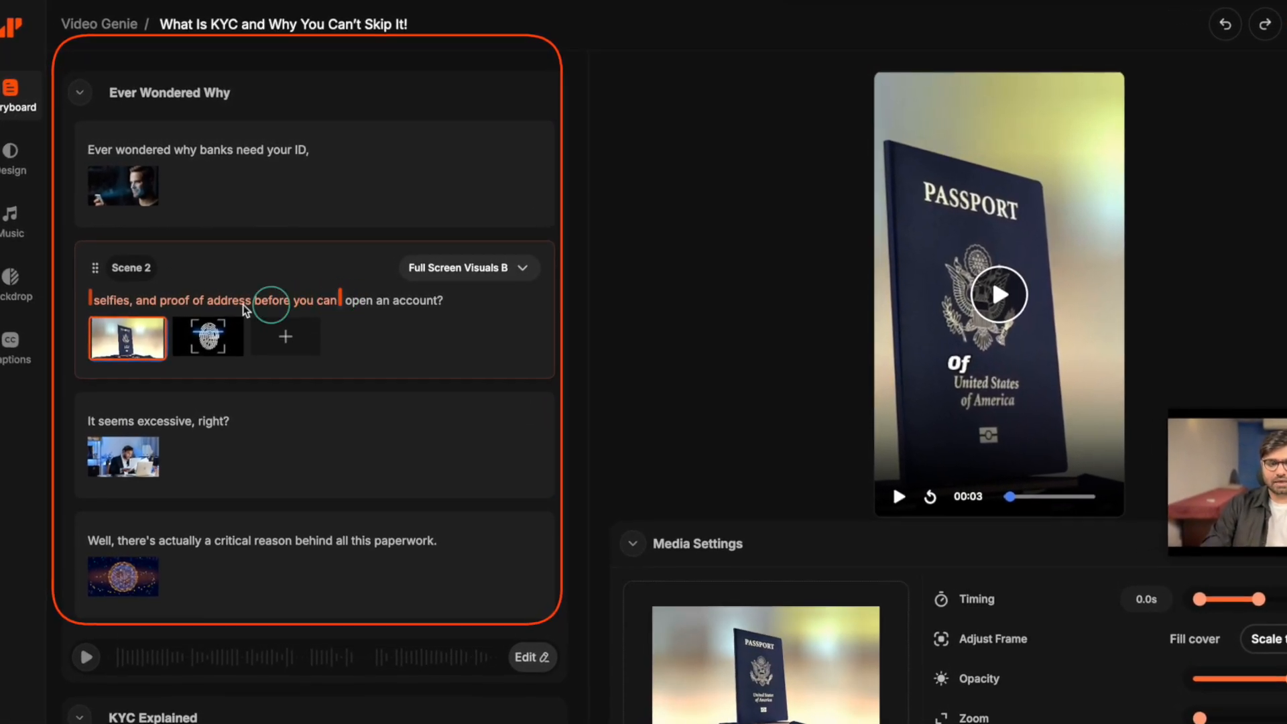
pyautogui.moveTo(96, 298)
pyautogui.mouseDown()
pyautogui.moveTo(199, 306)
pyautogui.moveTo(88, 308)
pyautogui.mouseUp()
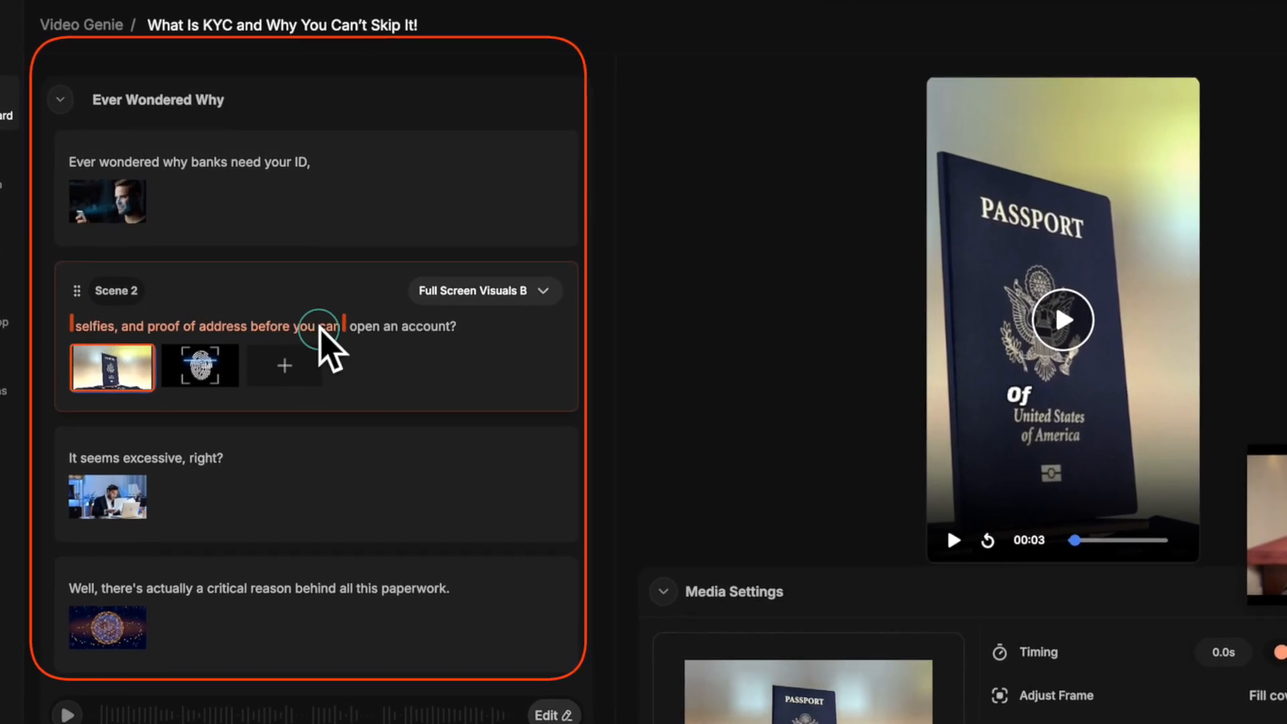
pyautogui.moveTo(343, 328)
pyautogui.mouseDown()
pyautogui.moveTo(194, 338)
pyautogui.moveTo(343, 340)
pyautogui.mouseUp()
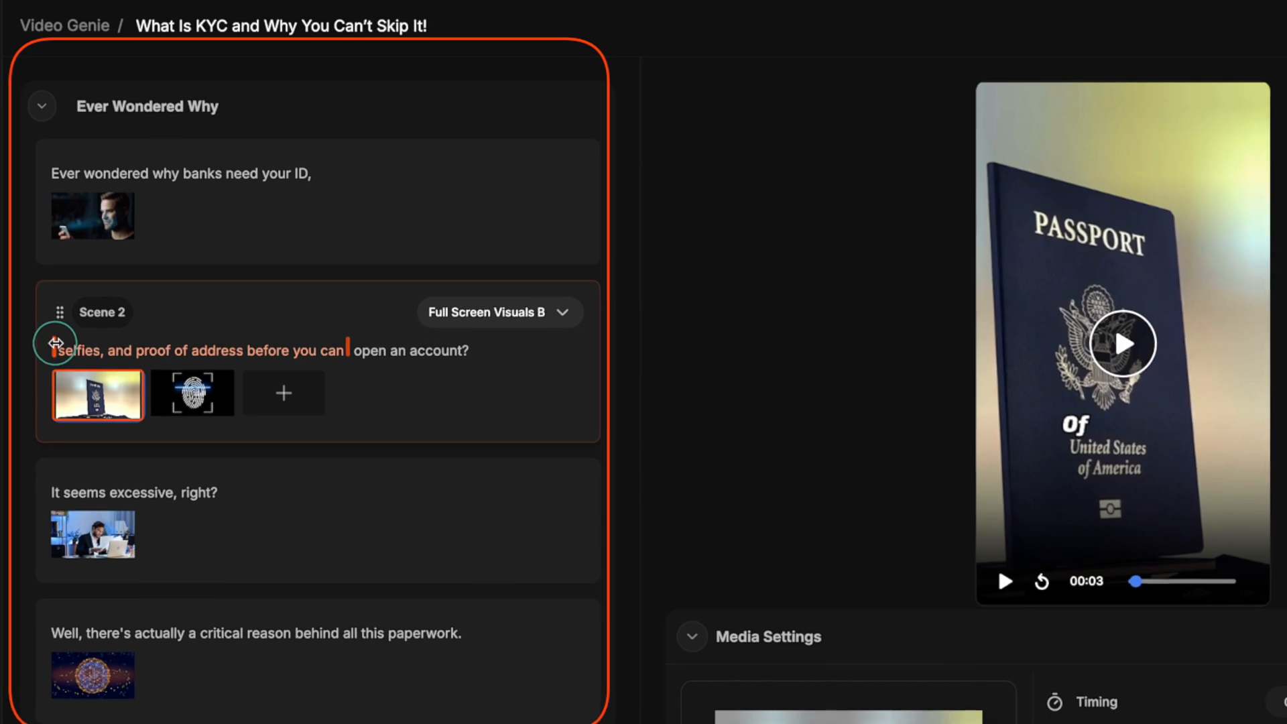
pyautogui.moveTo(90, 354); pyautogui.dragTo(173, 356)
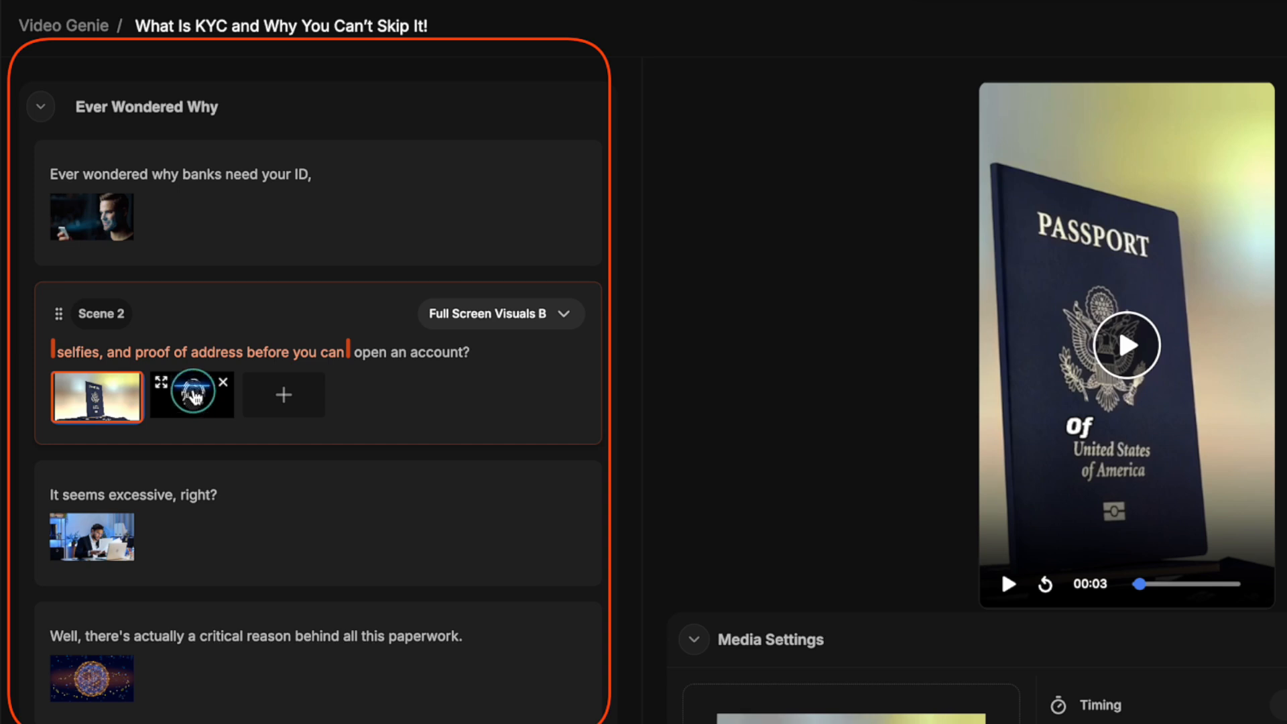
pyautogui.click(194, 397)
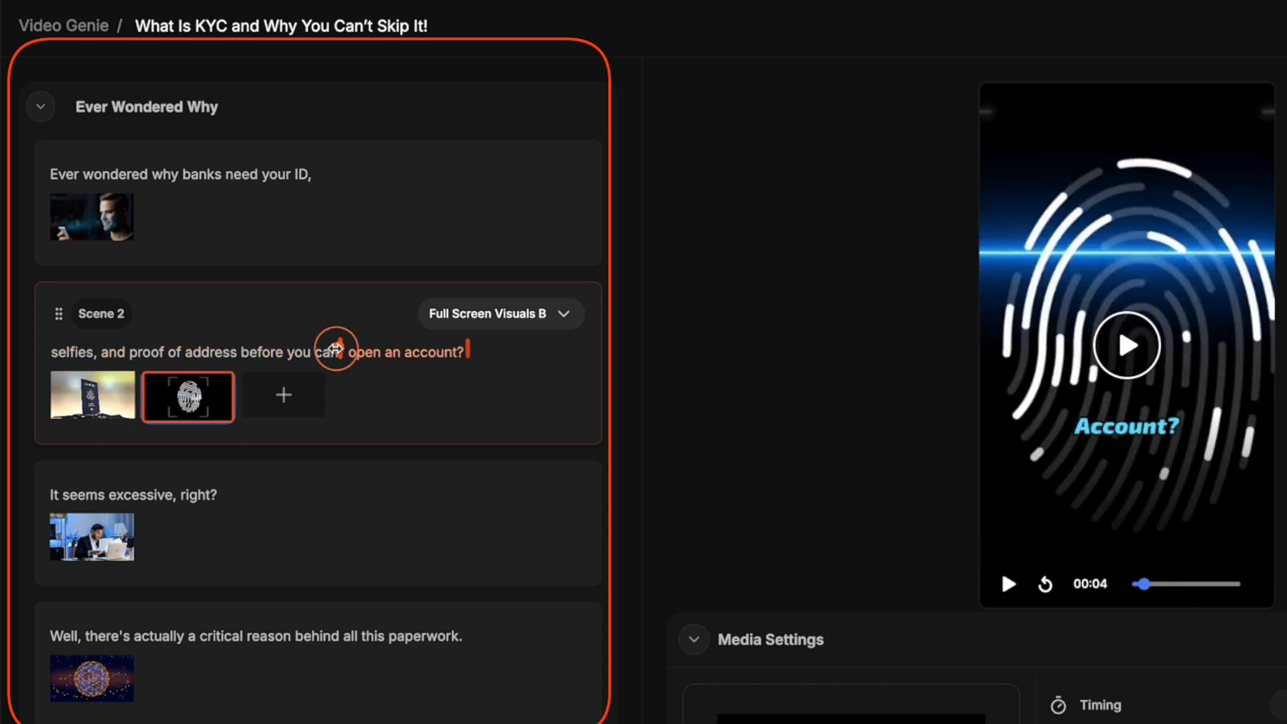
pyautogui.moveTo(204, 353); pyautogui.dragTo(299, 353)
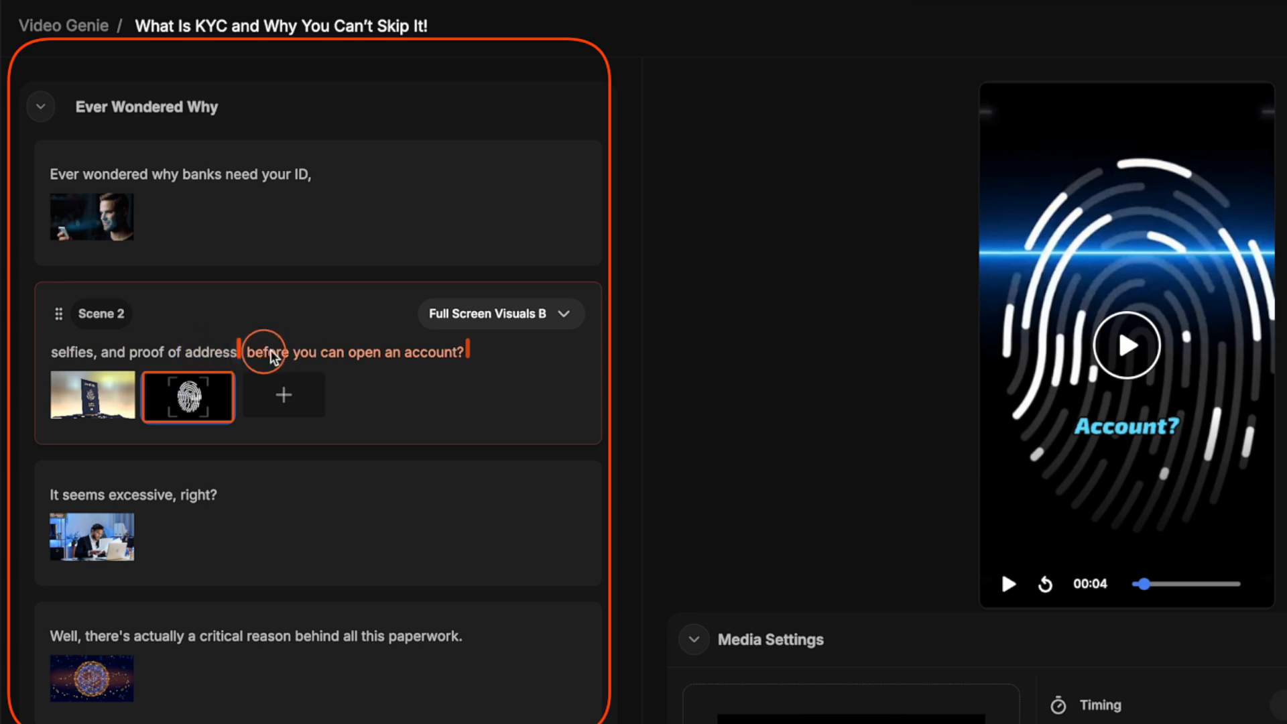
# Reorder Scene 2's media with the fingerprint clip first, and put the passport clip back in first place
pyautogui.click(192, 318)
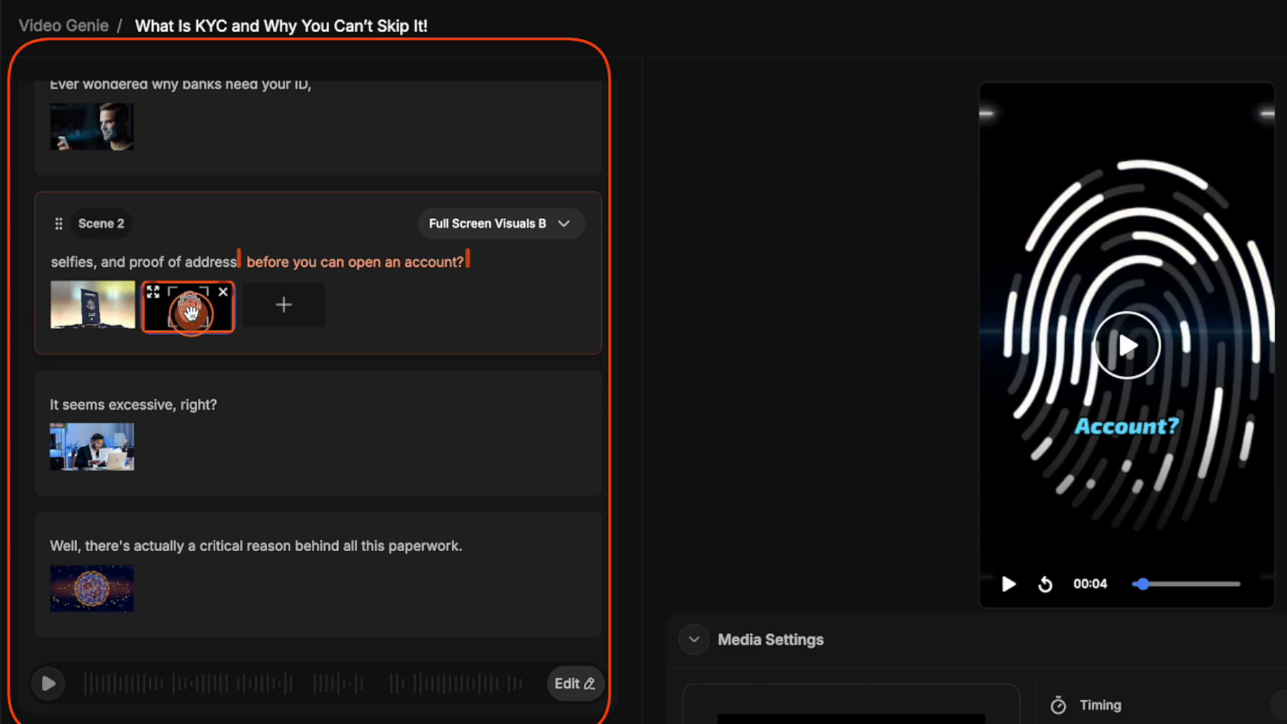
pyautogui.moveTo(190, 311); pyautogui.dragTo(75, 317)
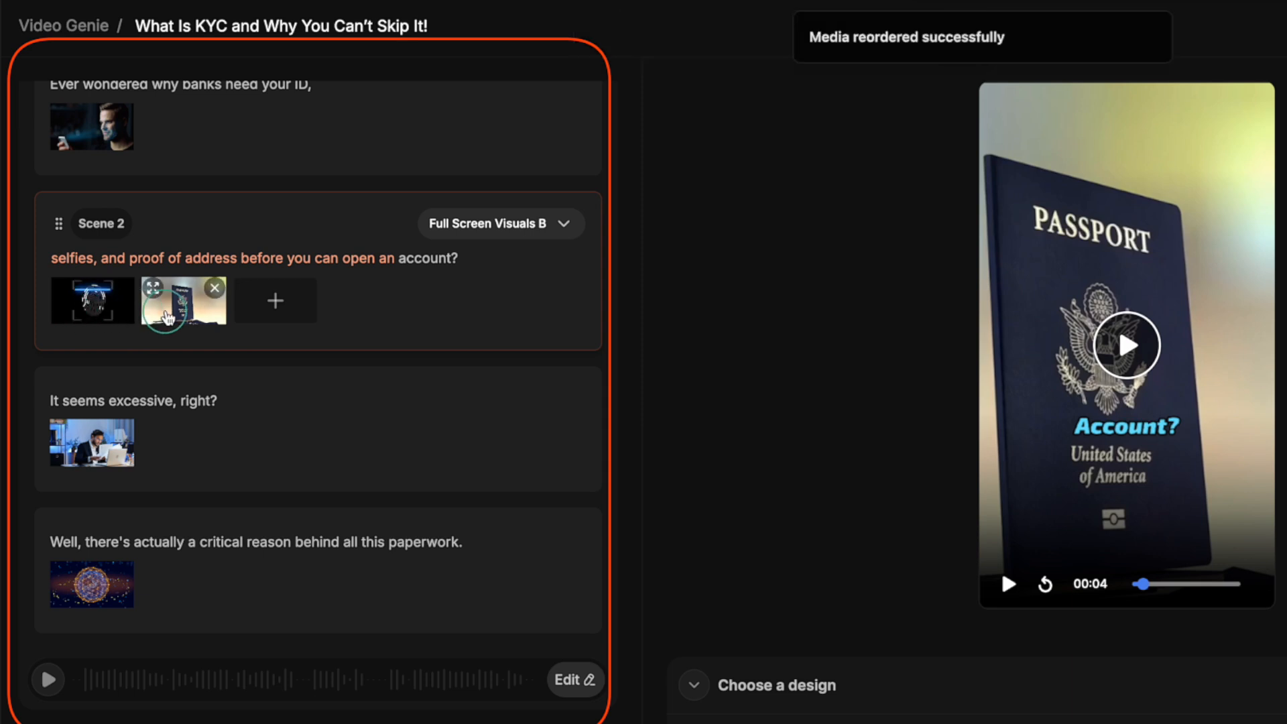
pyautogui.click(188, 311)
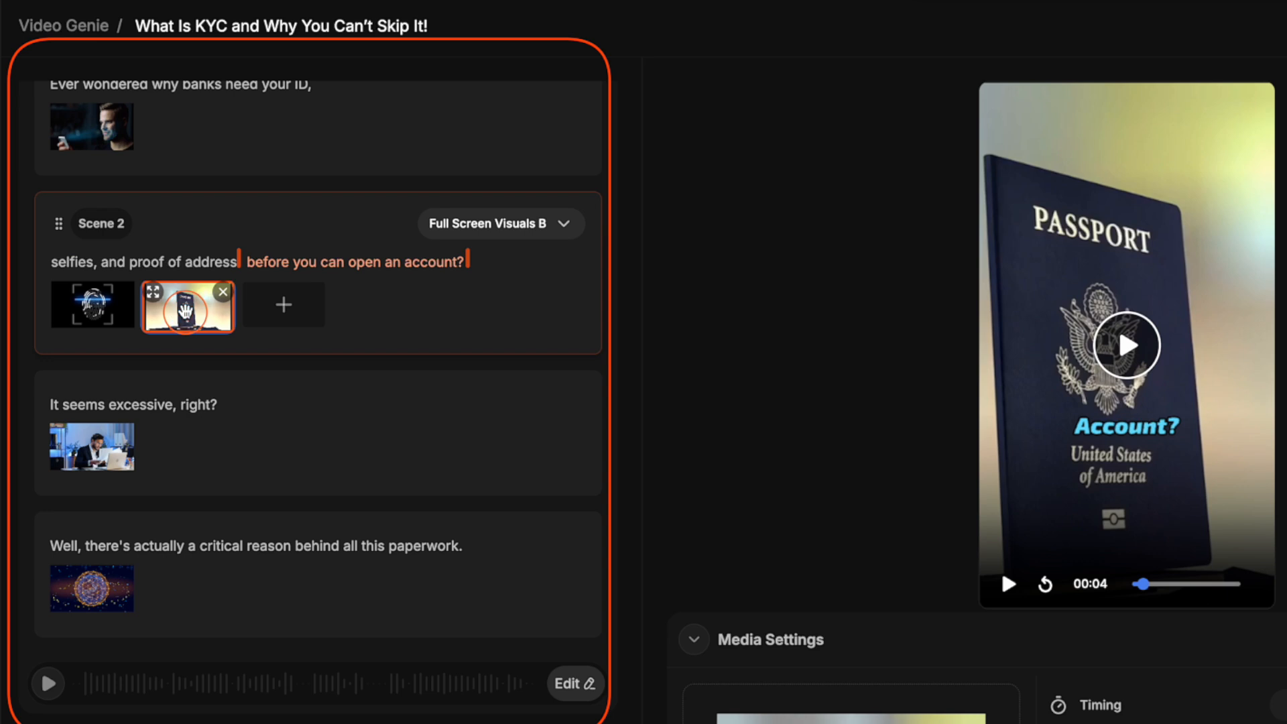
pyautogui.moveTo(186, 310); pyautogui.dragTo(47, 312)
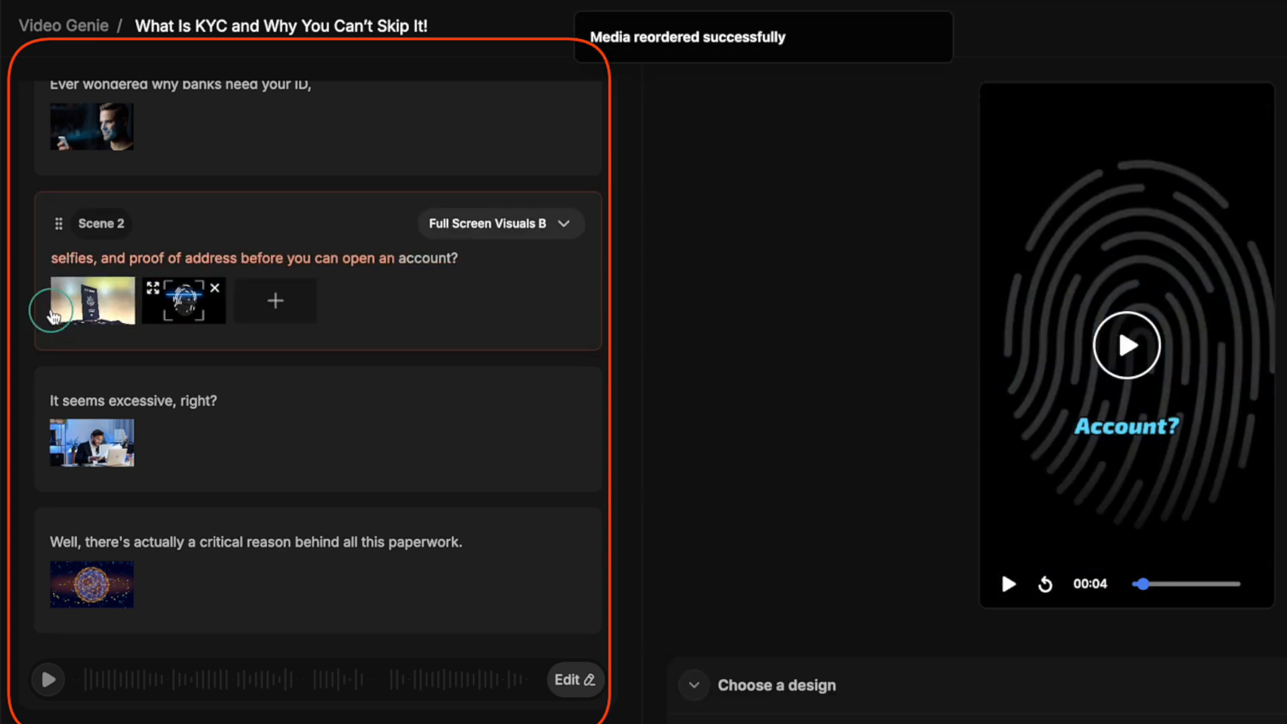
# Check the narration range of Scene 2's passport and fingerprint clips, and play the scene in the preview
pyautogui.click(52, 315)
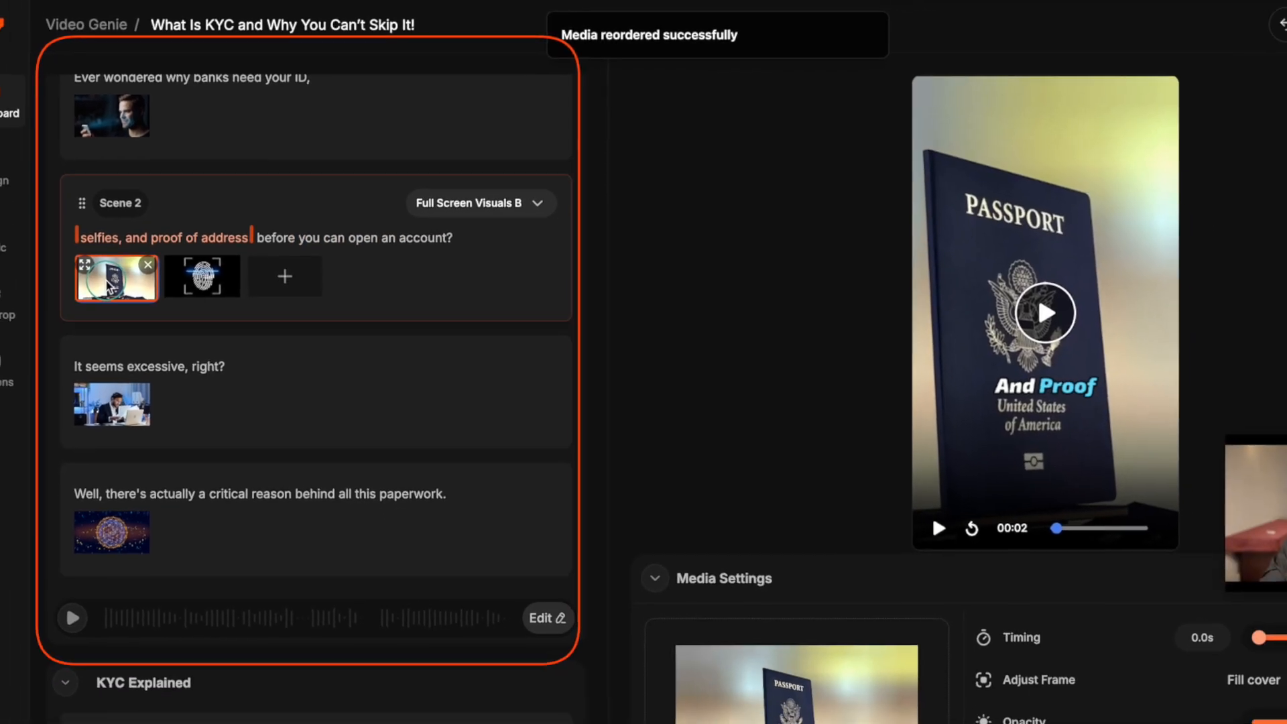
pyautogui.click(193, 294)
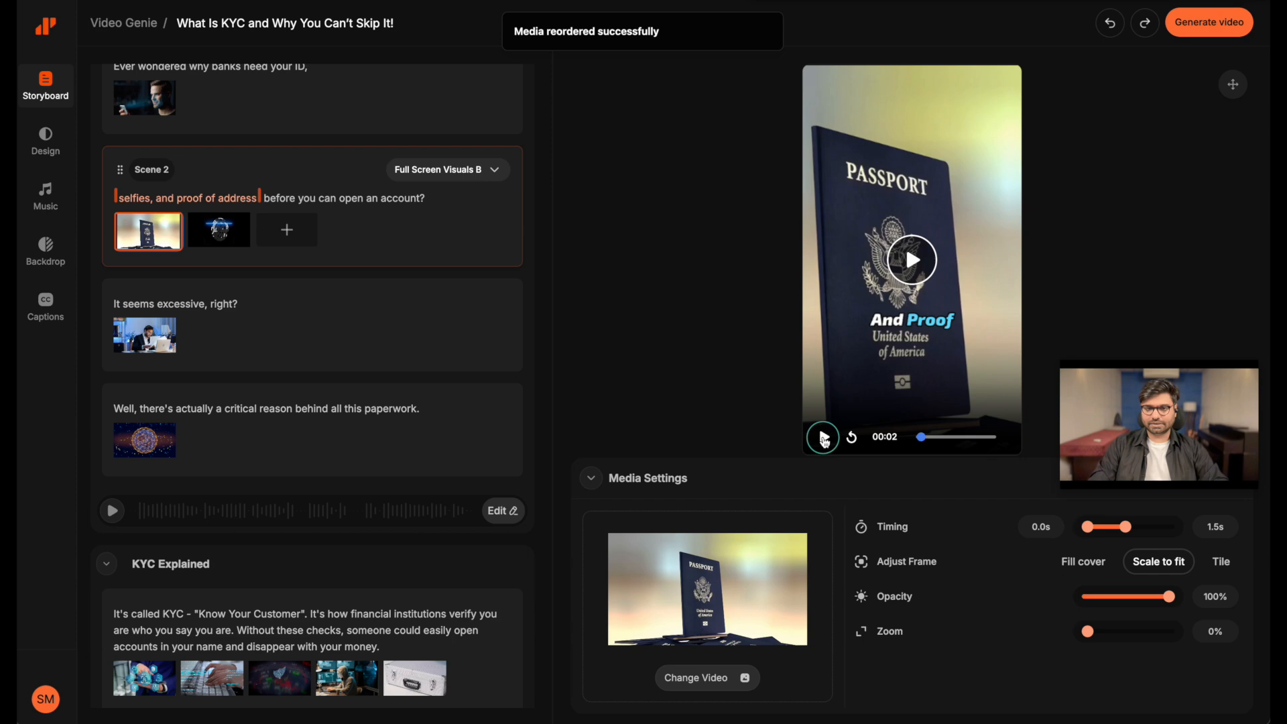
pyautogui.click(825, 439)
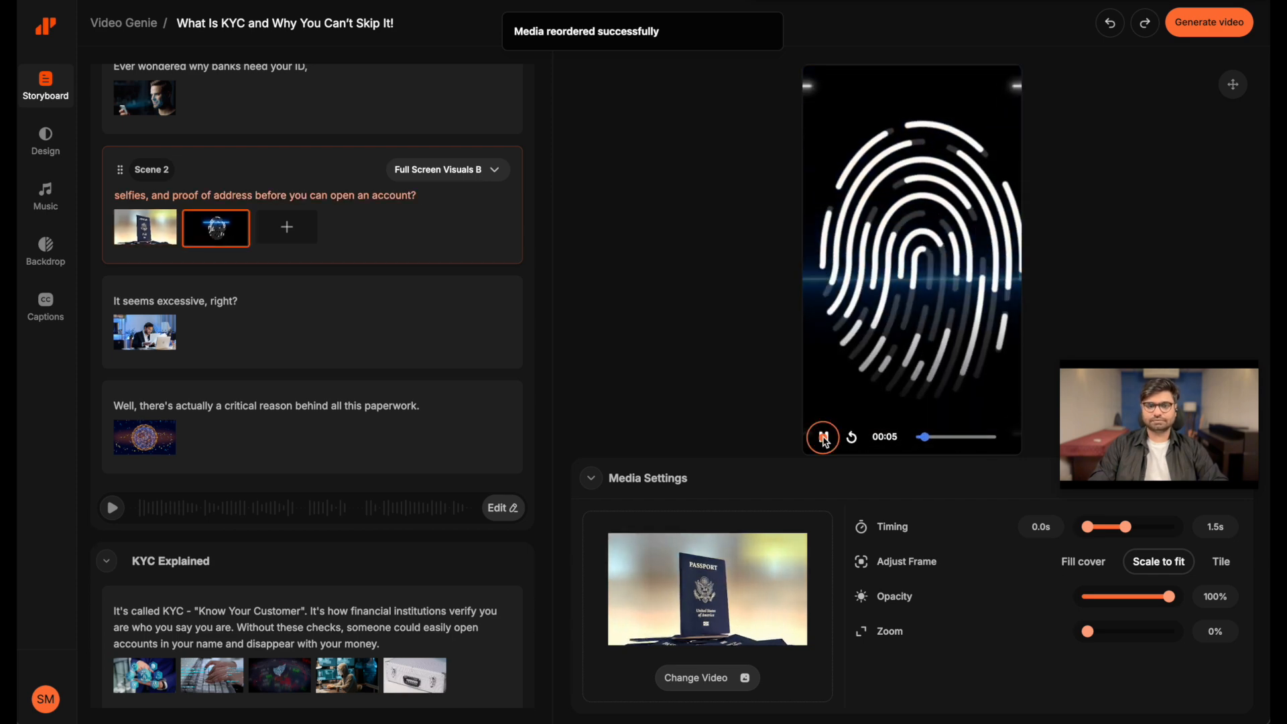
# View Scene 2's passport clip at enlarged size, play part of it, pause, and close the enlarged view
pyautogui.click(133, 225)
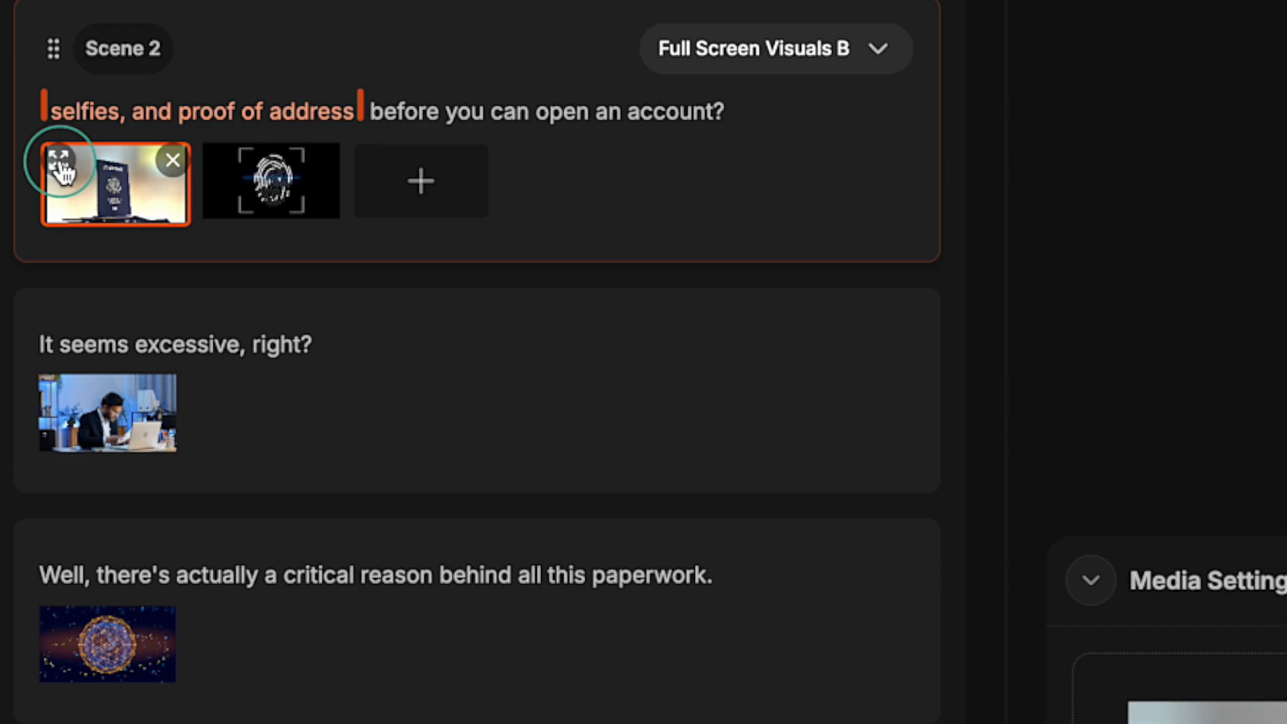
pyautogui.click(61, 168)
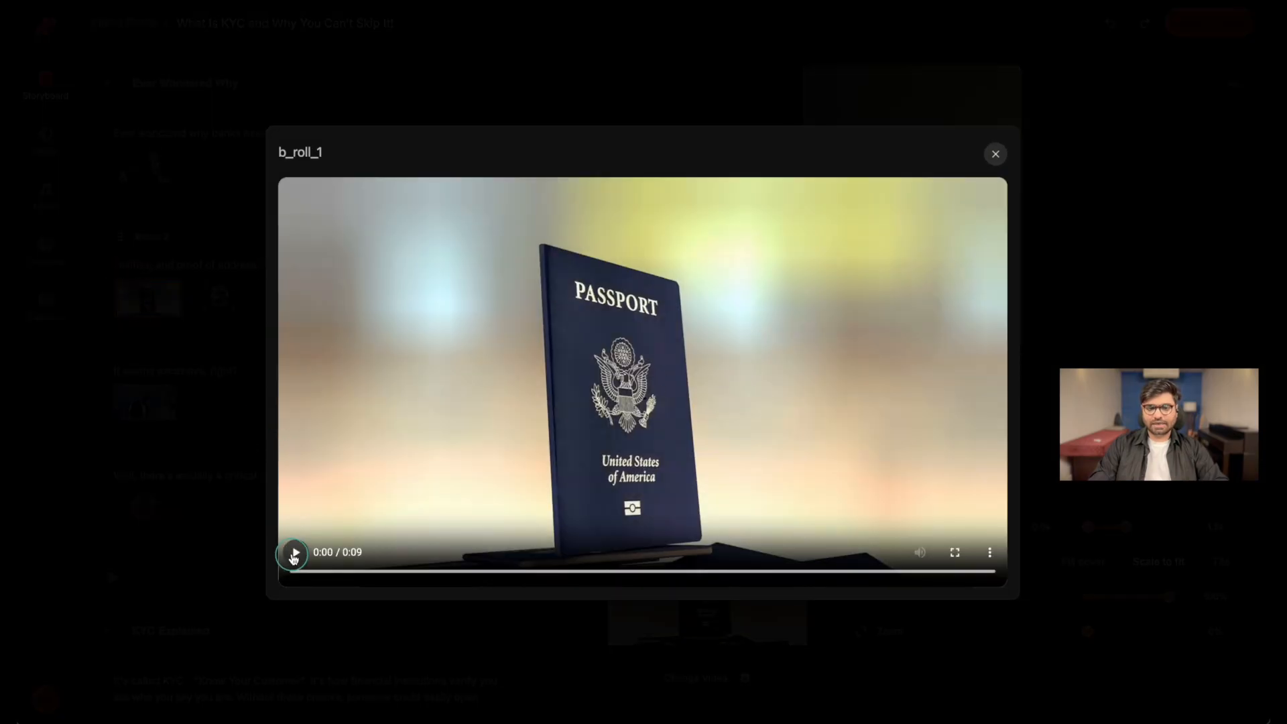
pyautogui.click(294, 553)
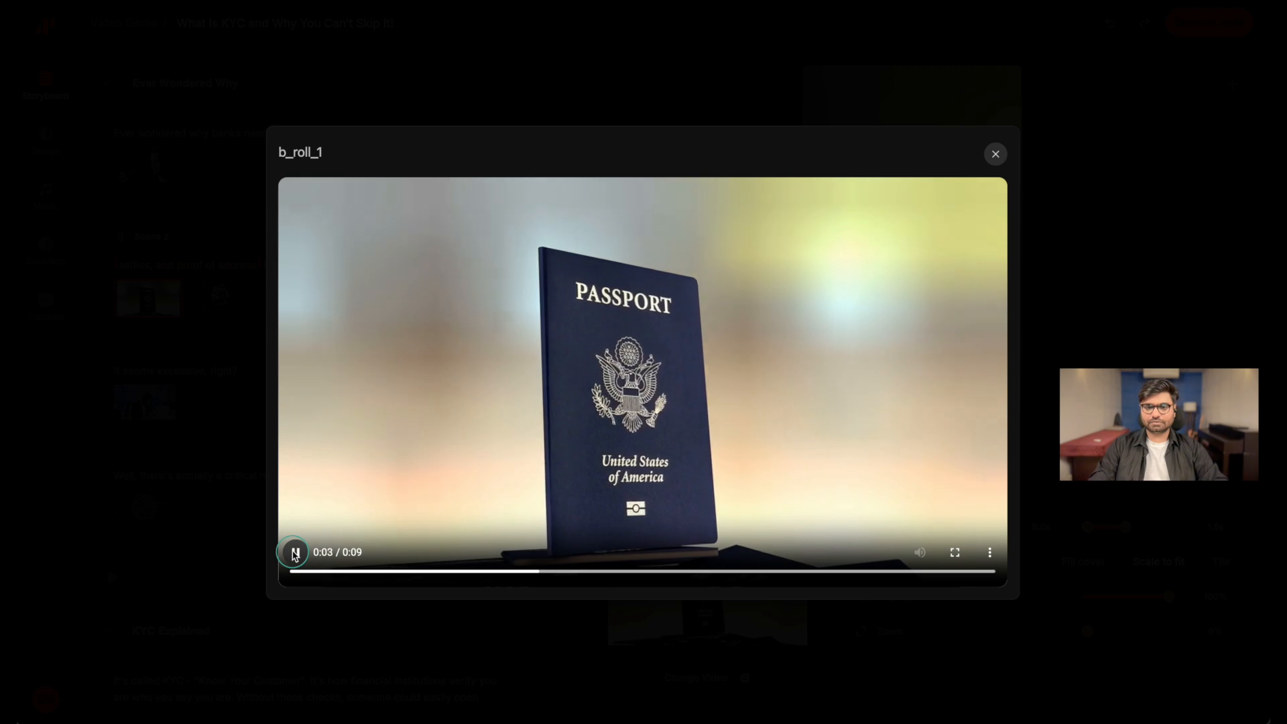
pyautogui.click(293, 552)
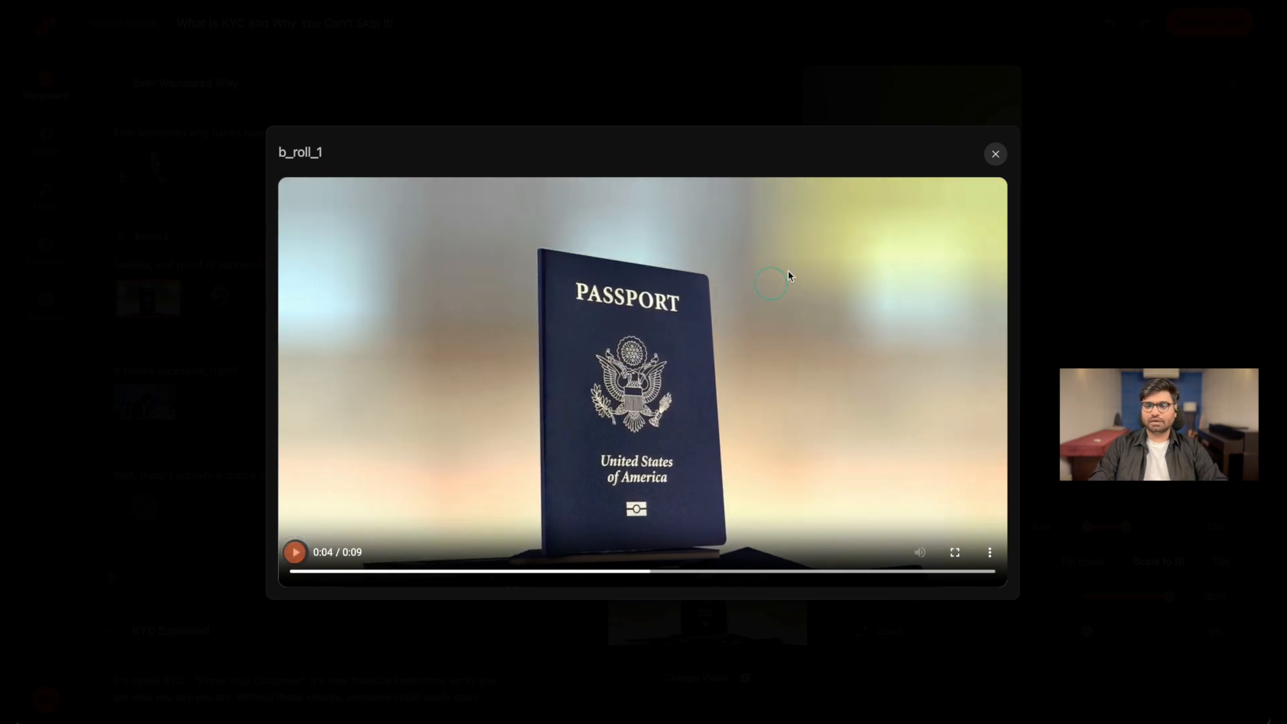
pyautogui.click(996, 156)
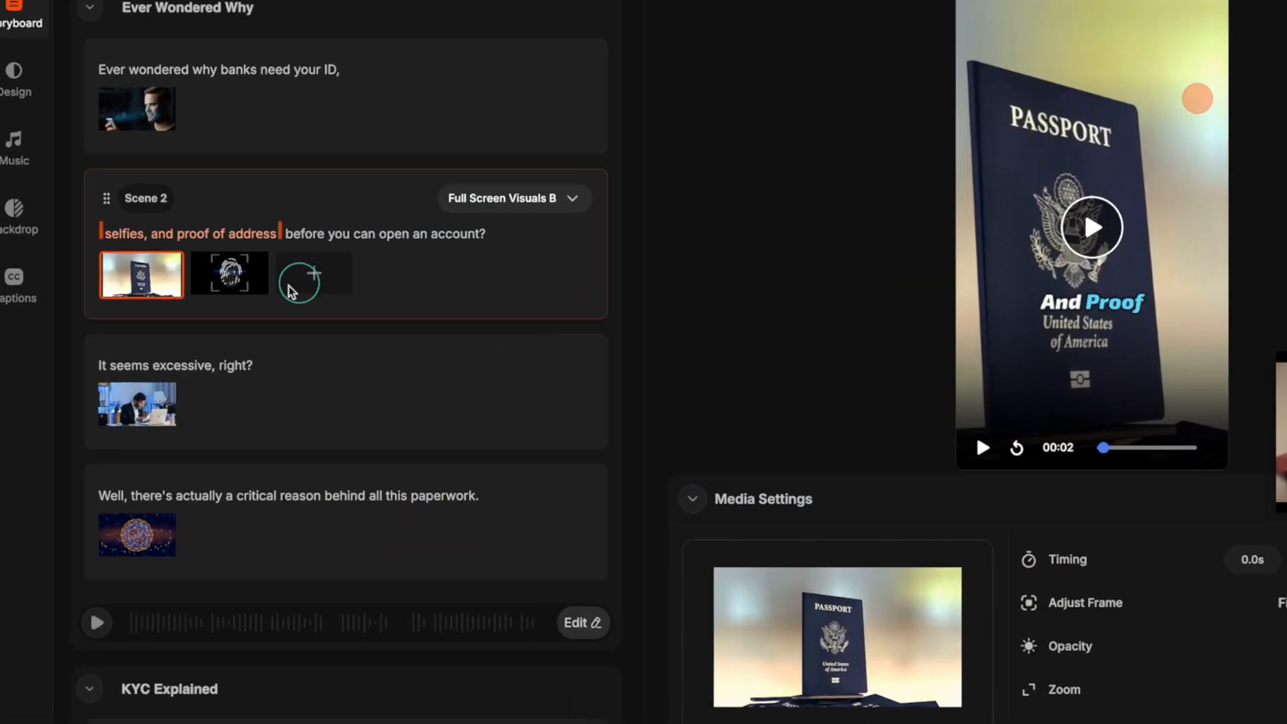
# Start deleting the passport clip from Scene 2 and cancel the deletion
pyautogui.click(138, 307)
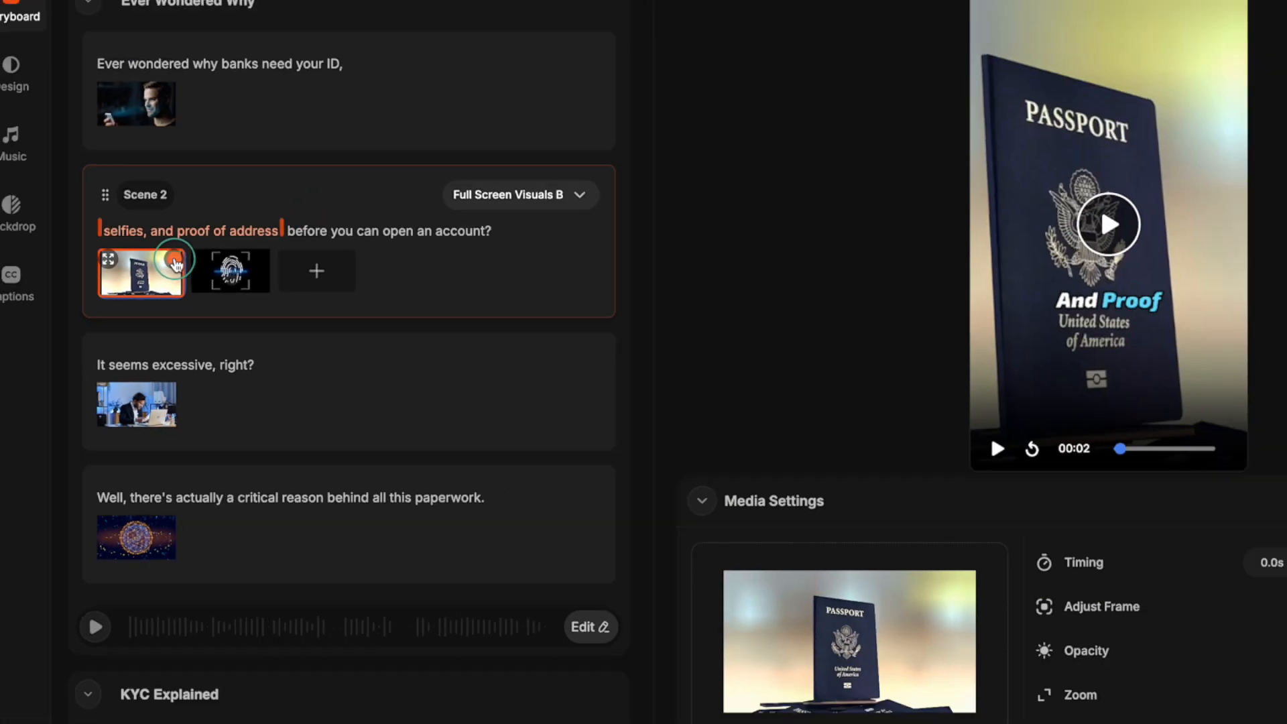
pyautogui.click(175, 166)
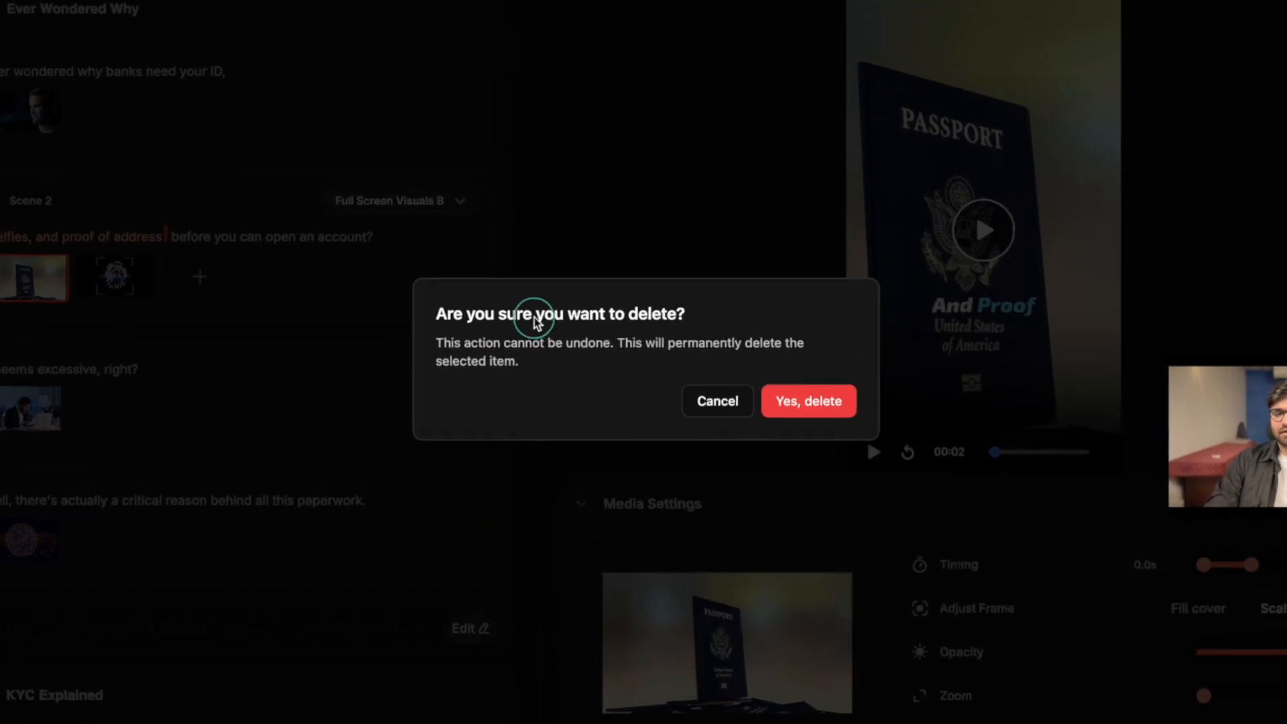
pyautogui.moveTo(443, 314); pyautogui.dragTo(699, 322)
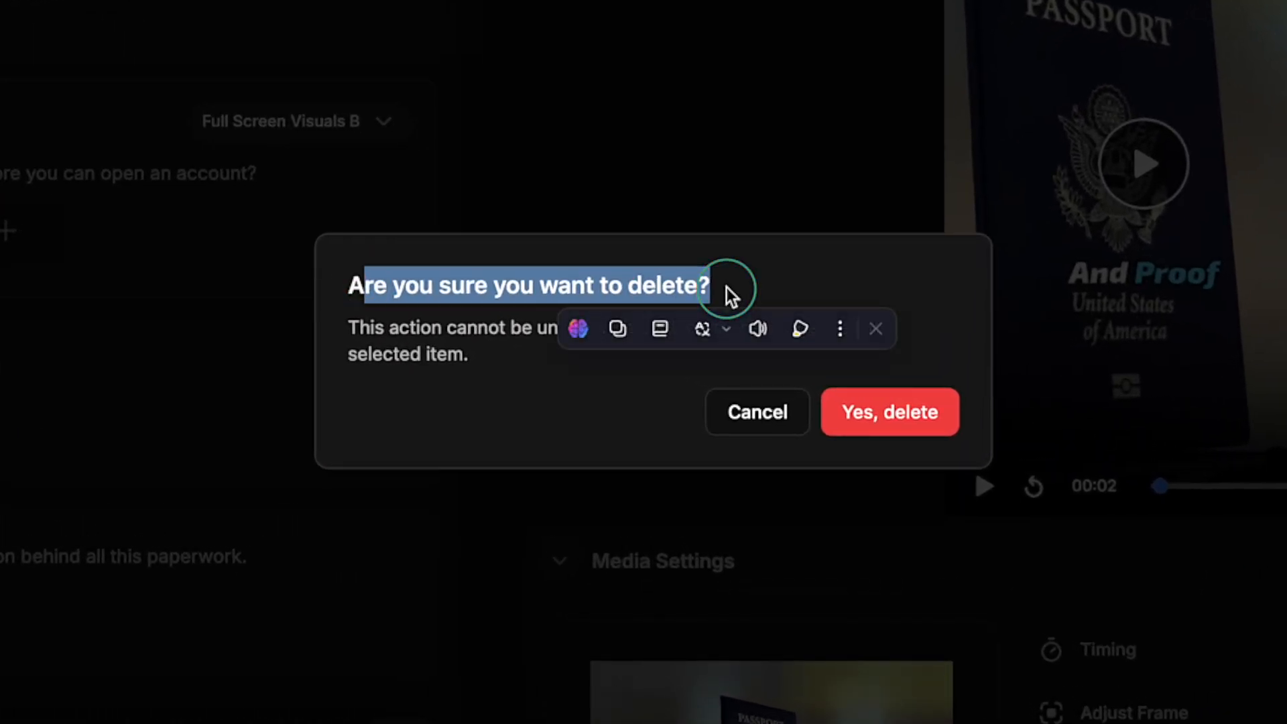
pyautogui.click(475, 400)
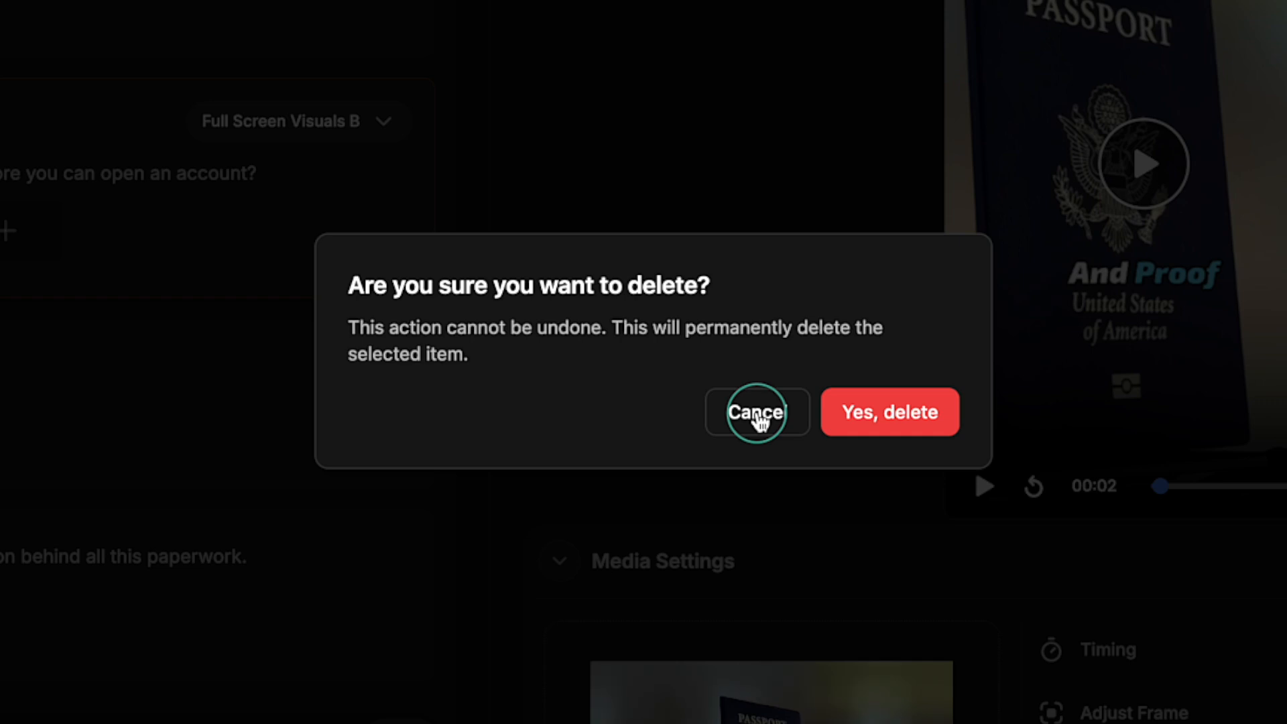
pyautogui.click(757, 415)
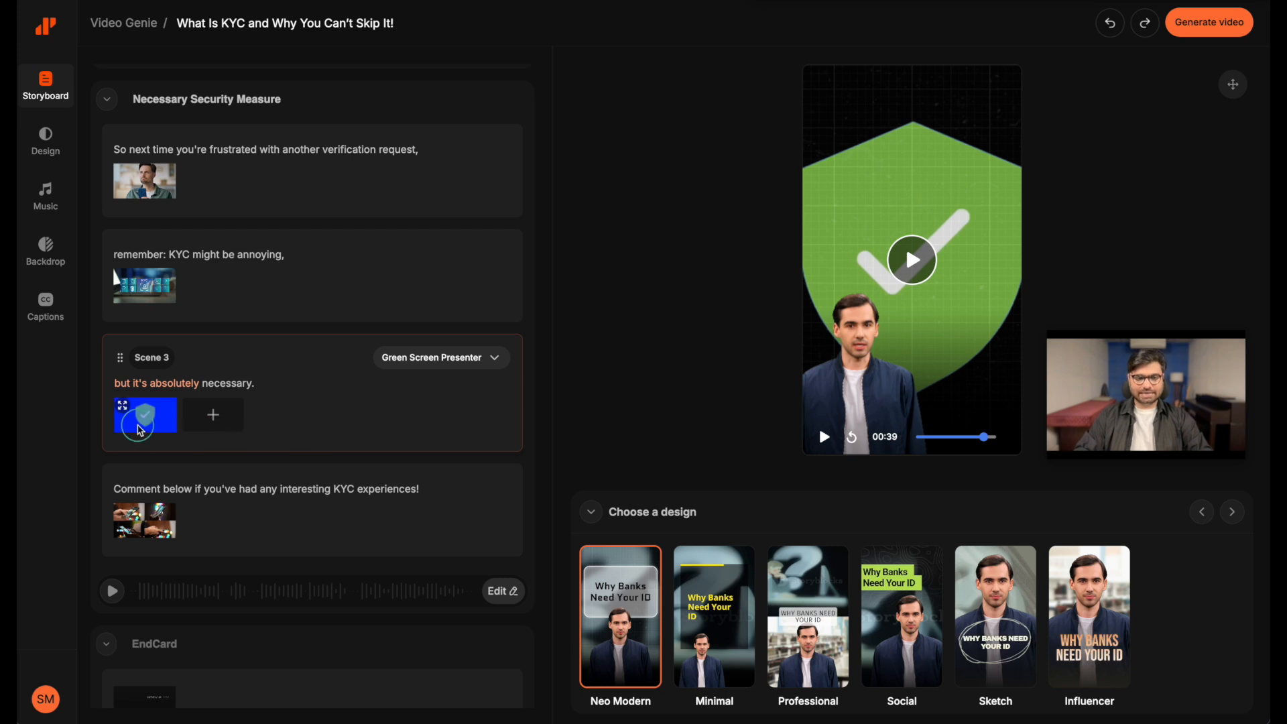
# Start replacing the green shield clip in Scene 3, "but it's absolutely necessary", and browse the suggested search results
pyautogui.click(148, 422)
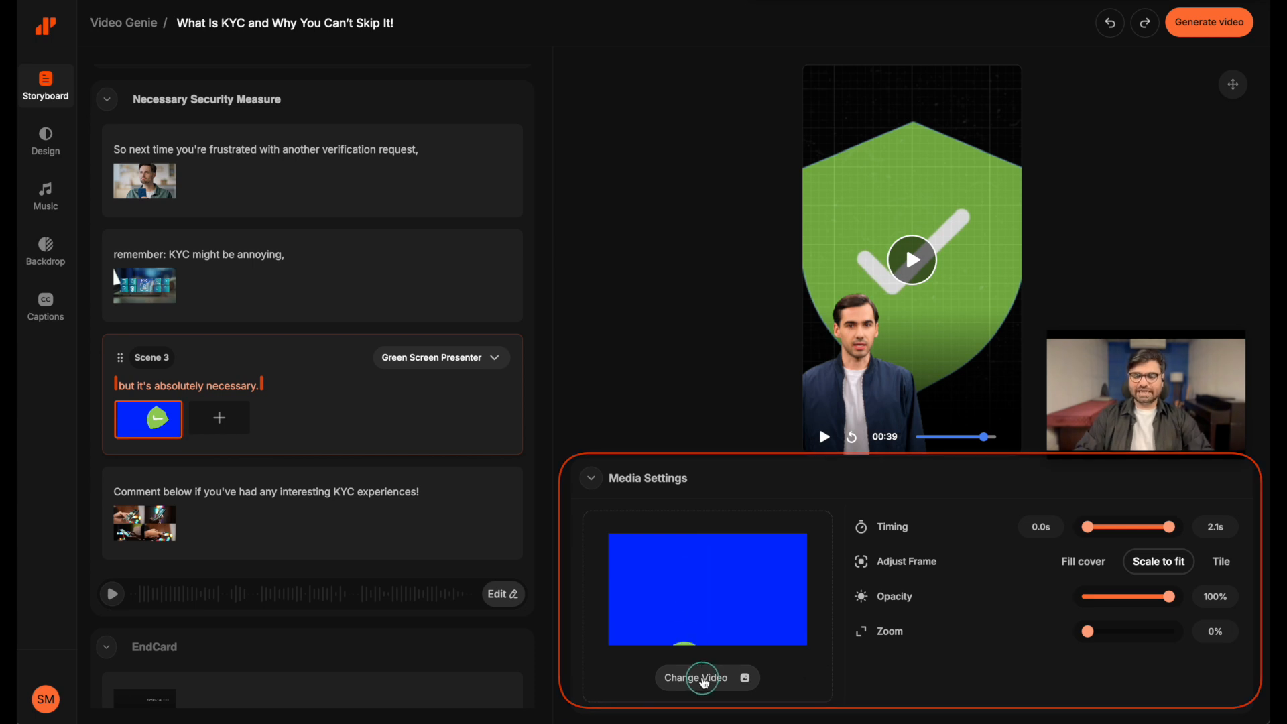
pyautogui.click(703, 679)
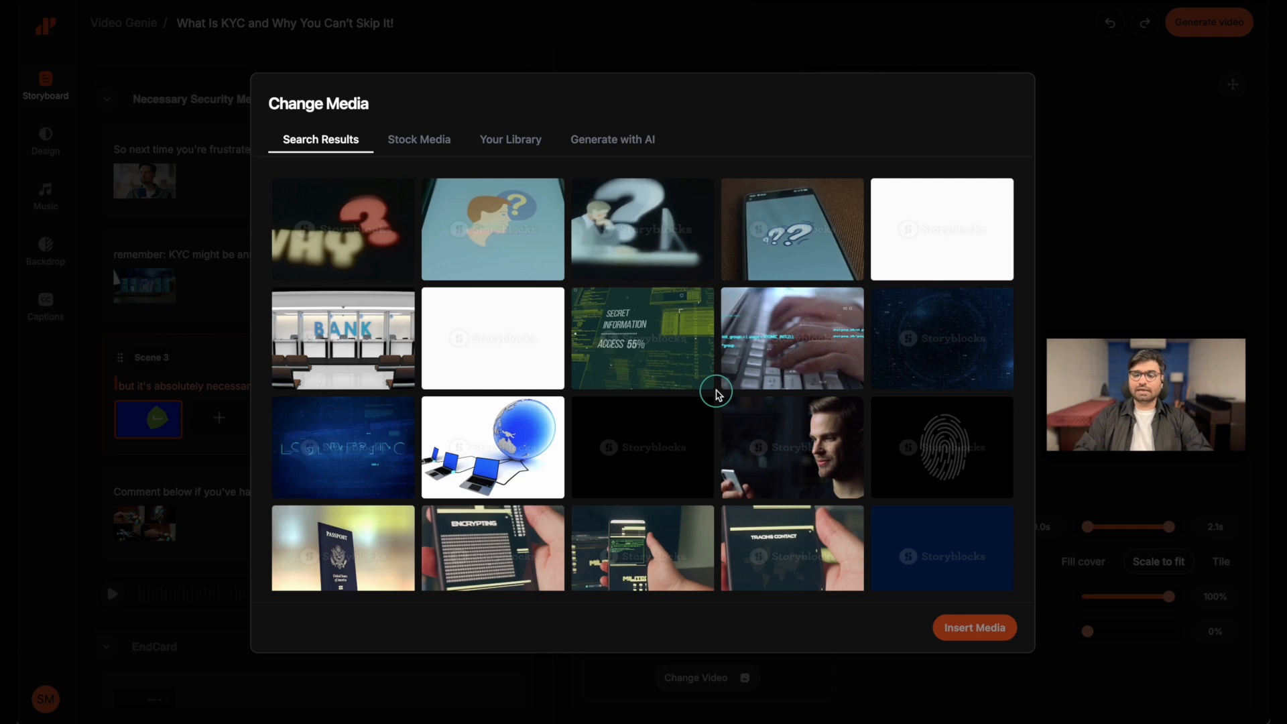
pyautogui.scroll(-5, 716, 393)
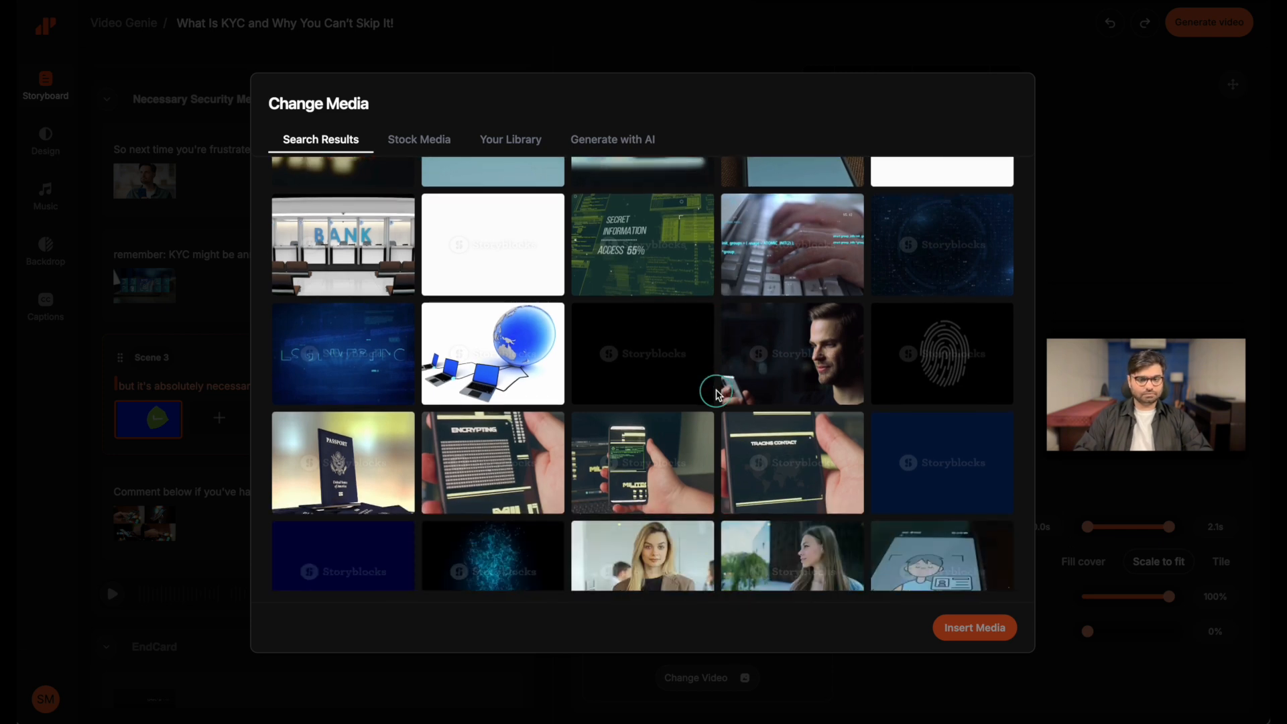
pyautogui.scroll(-5, 716, 394)
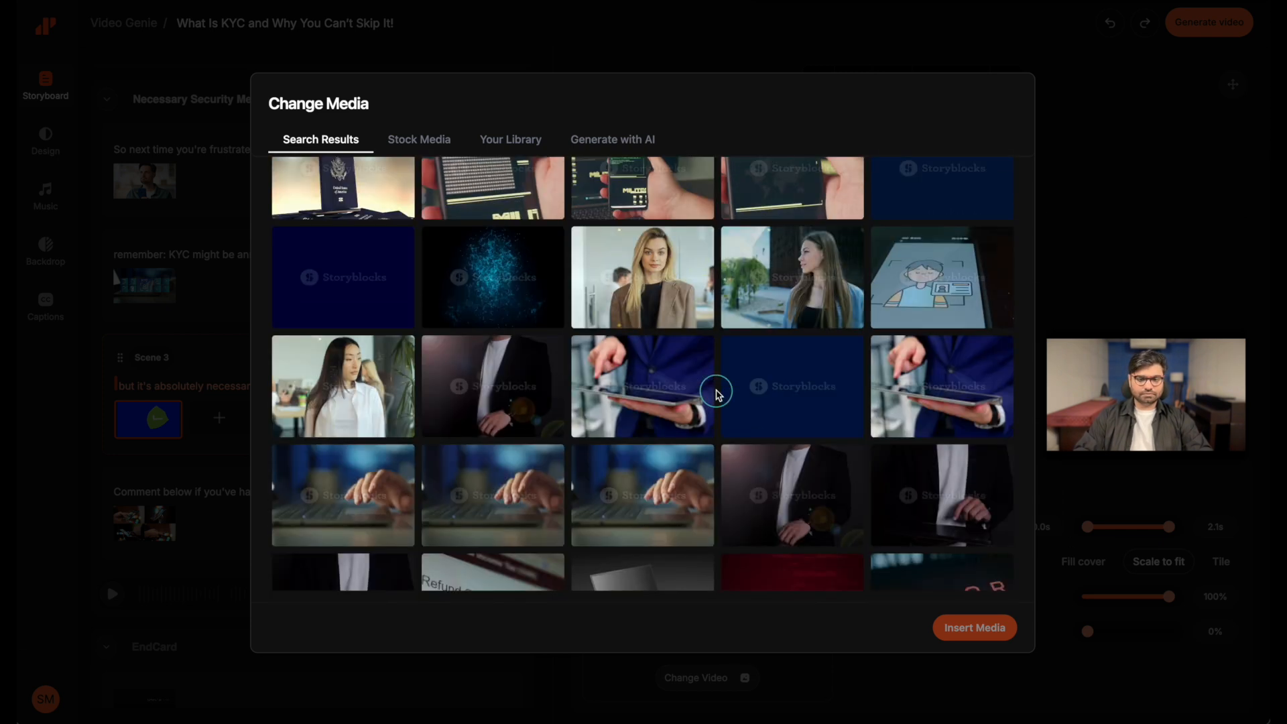
pyautogui.scroll(-5, 716, 394)
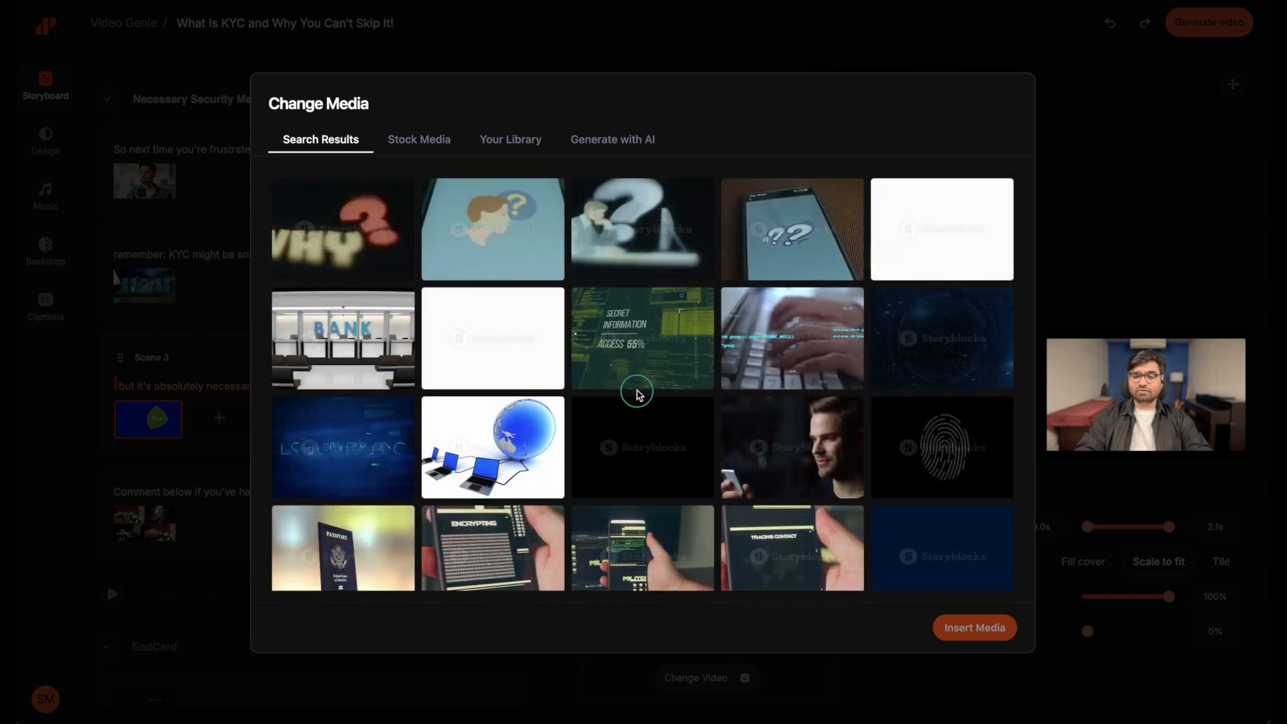
# Search the stock videos for "Finance" and browse the clips for a suitable replacement
pyautogui.click(421, 143)
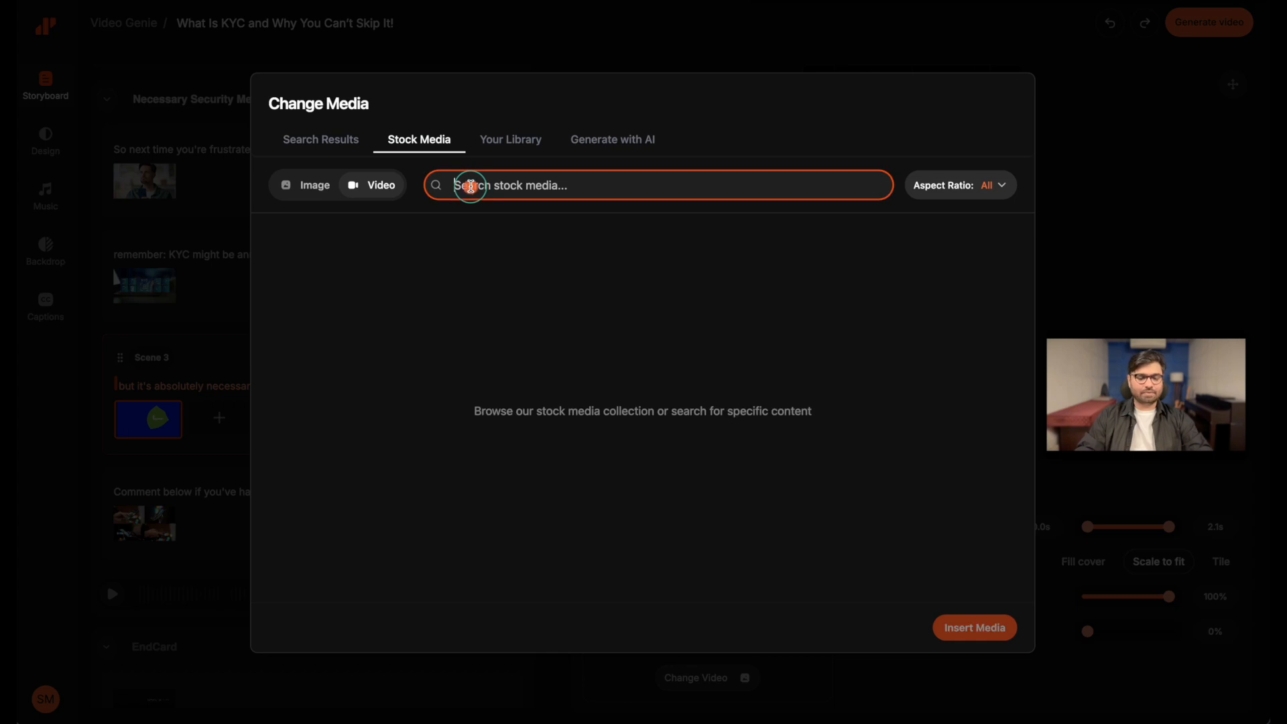
pyautogui.write('Finance')
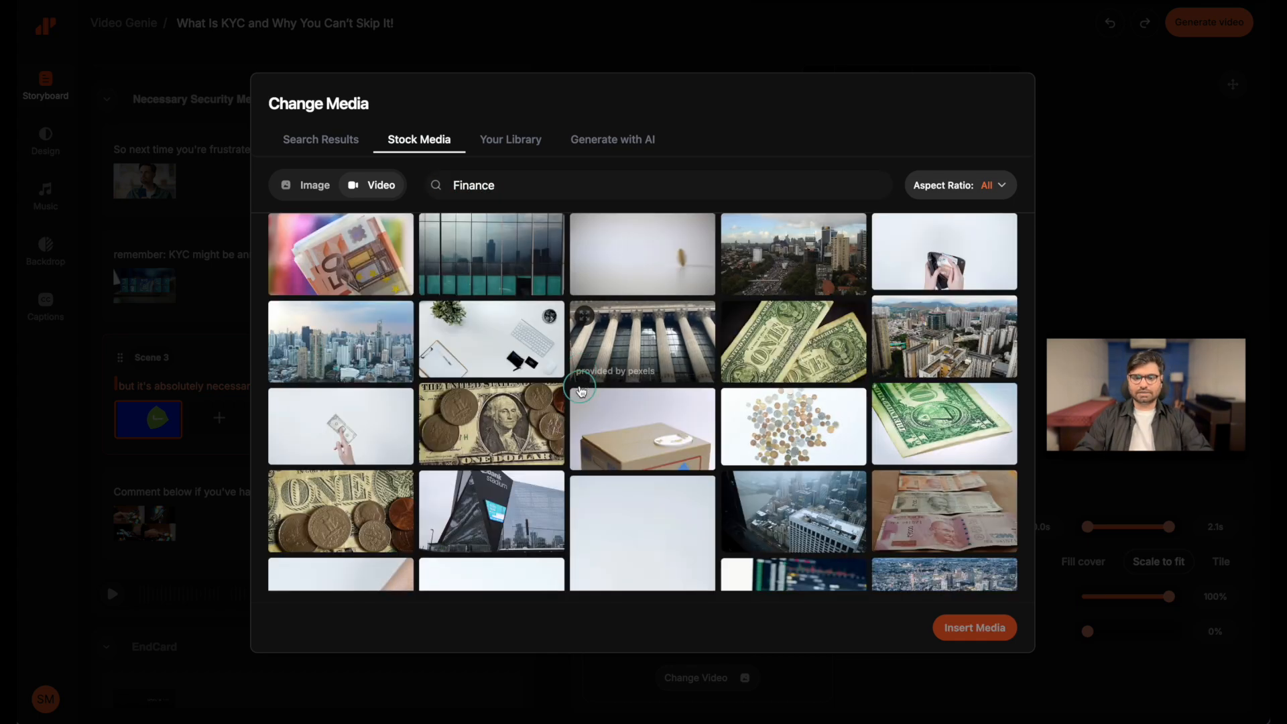
pyautogui.scroll(-3, 581, 392)
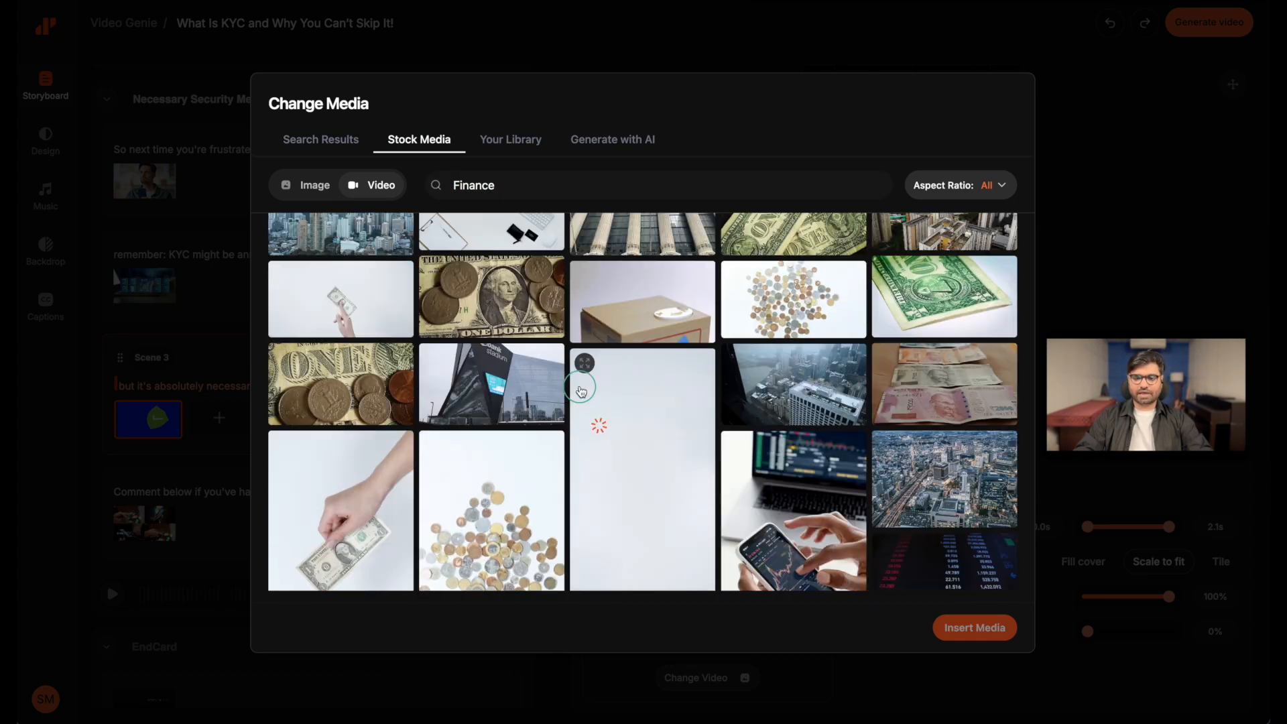
pyautogui.scroll(-2, 581, 393)
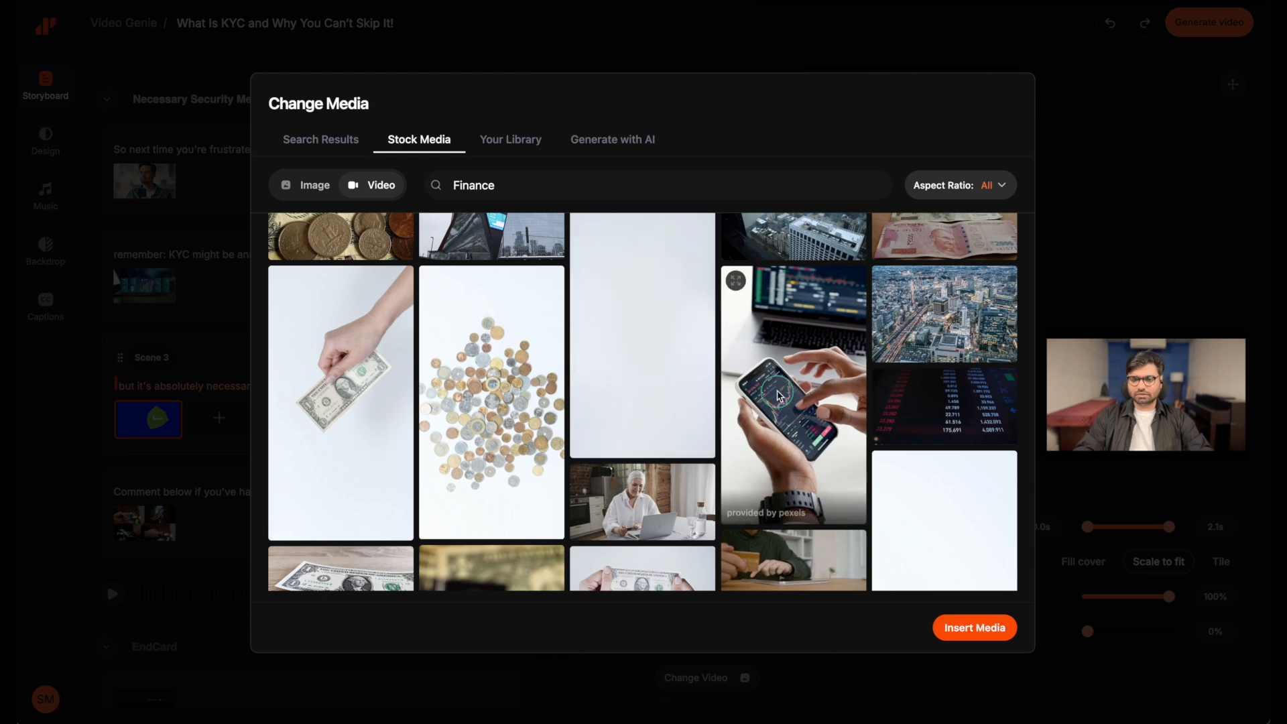
# Preview the stock clip of hands using a trading app on a phone, and insert it in place of the shield clip
pyautogui.click(778, 396)
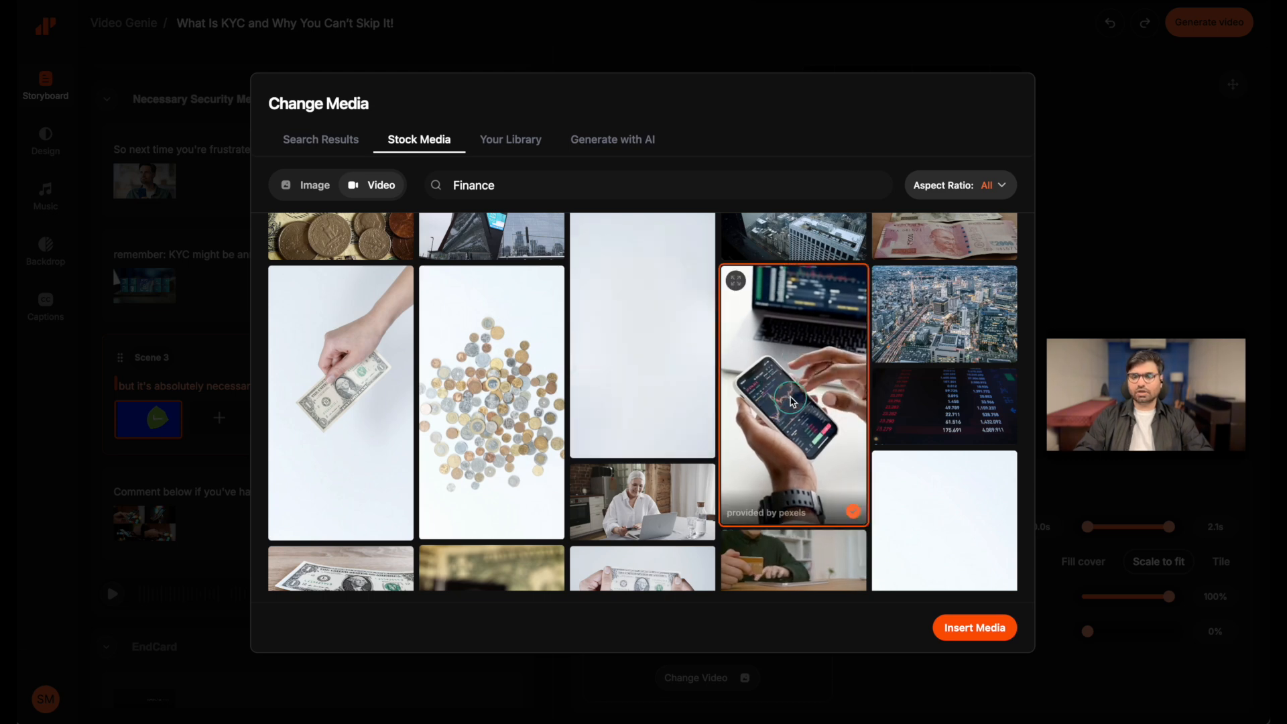
pyautogui.click(734, 283)
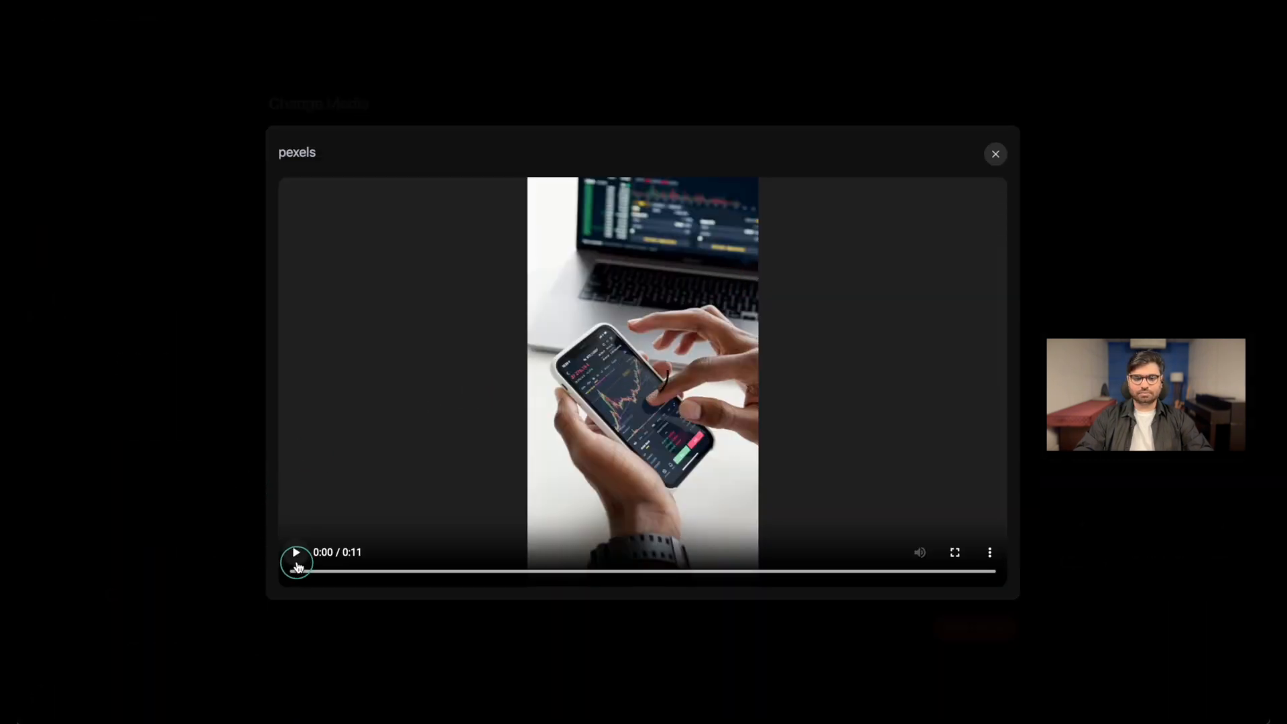
pyautogui.click(295, 554)
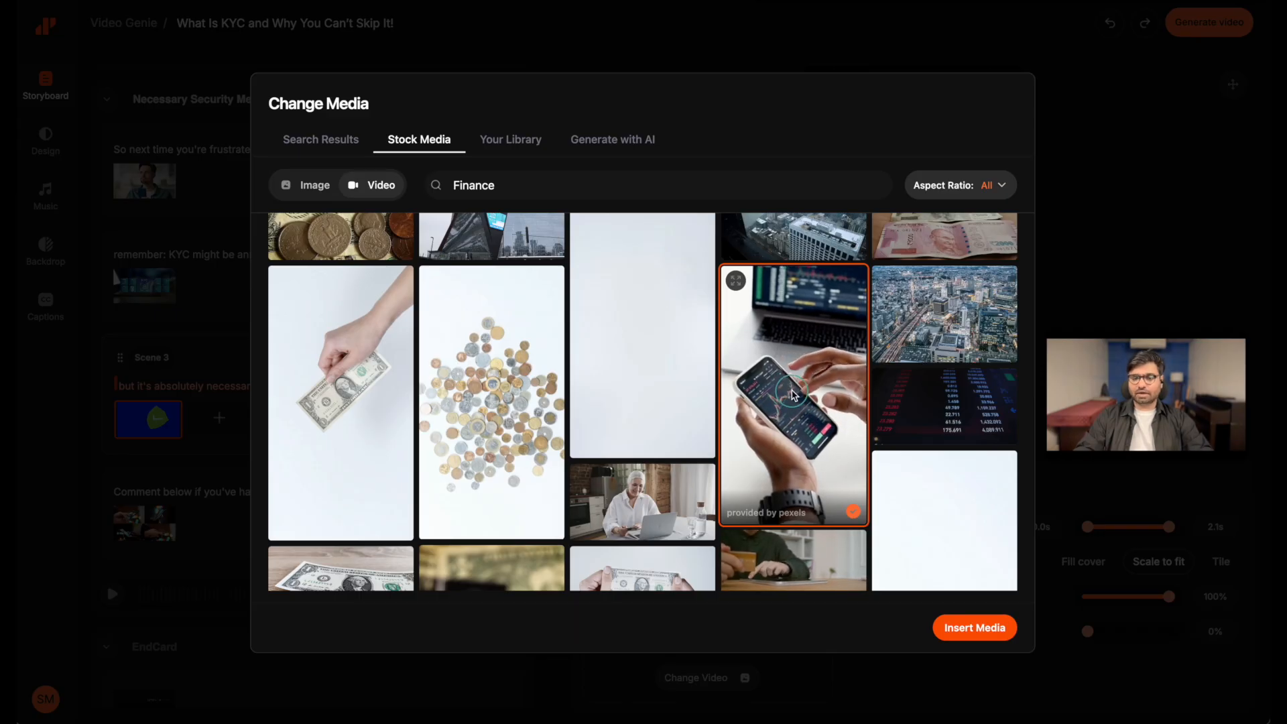
pyautogui.click(975, 630)
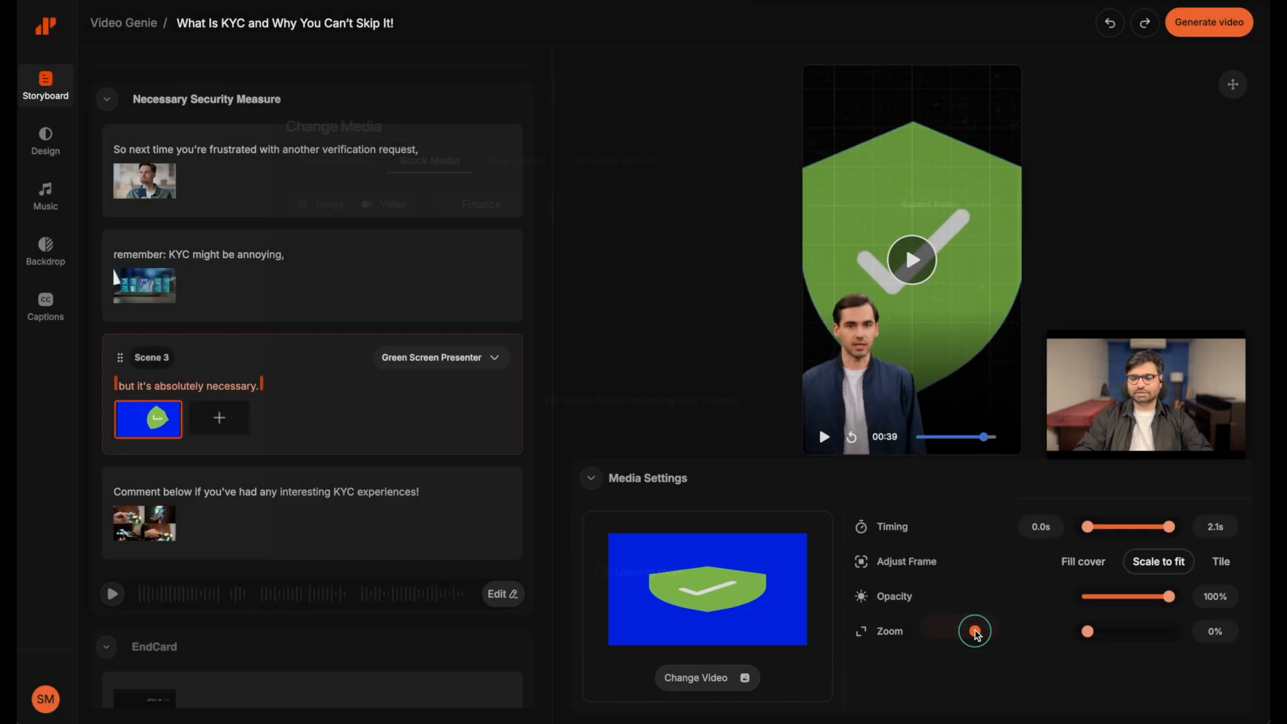
pyautogui.click(646, 355)
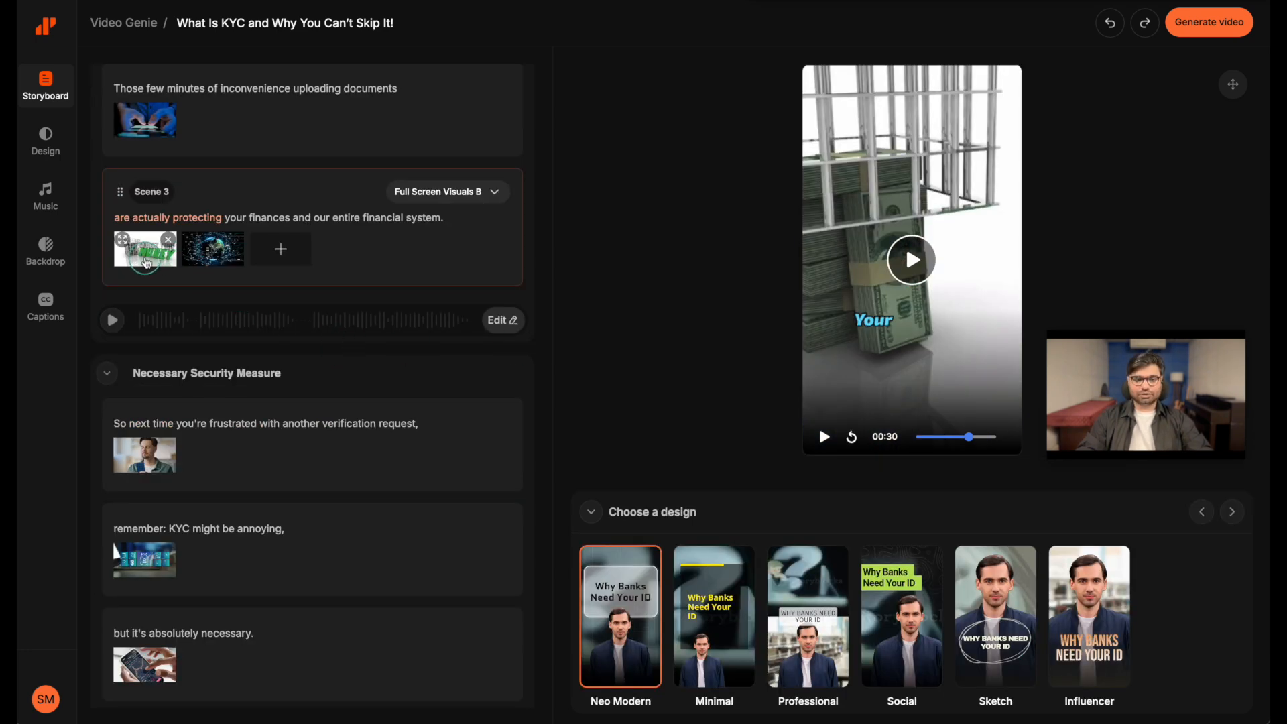
# Replace the caged-money clip in the "are actually protecting your finances" scene with Finance.jpeg uploaded from the Desktop, and play the scene in the preview
pyautogui.click(146, 260)
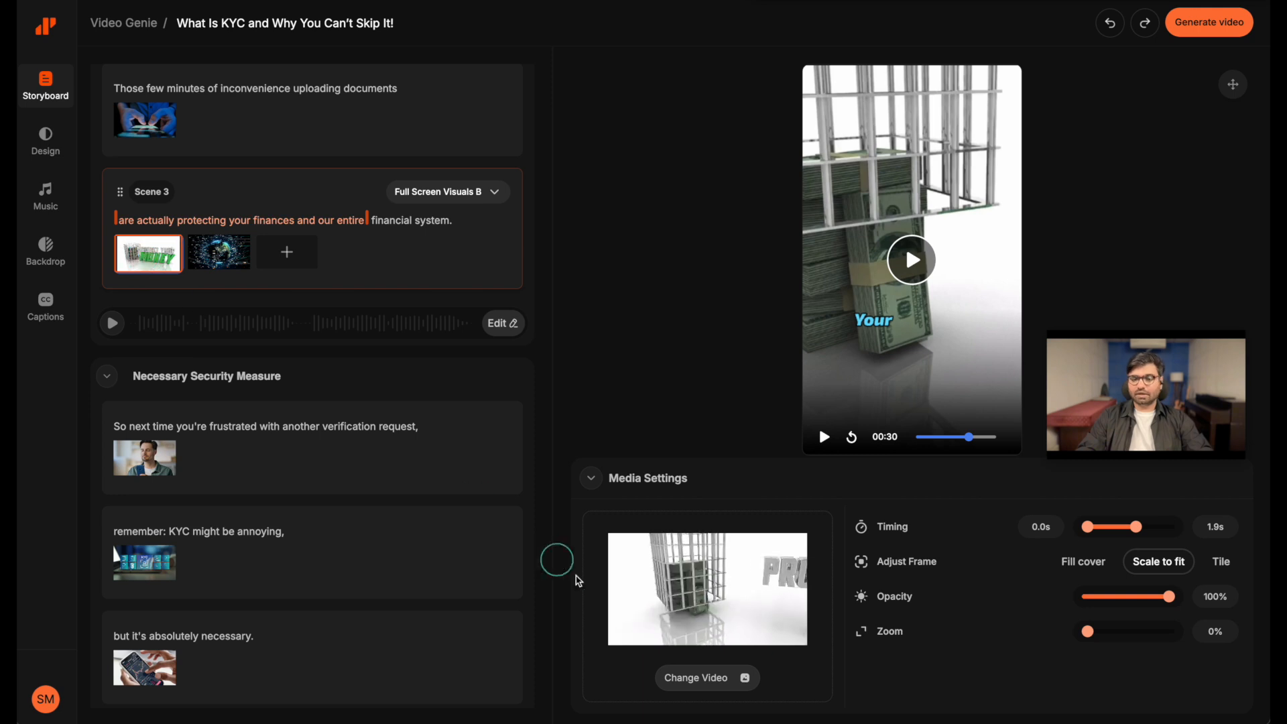
pyautogui.click(713, 677)
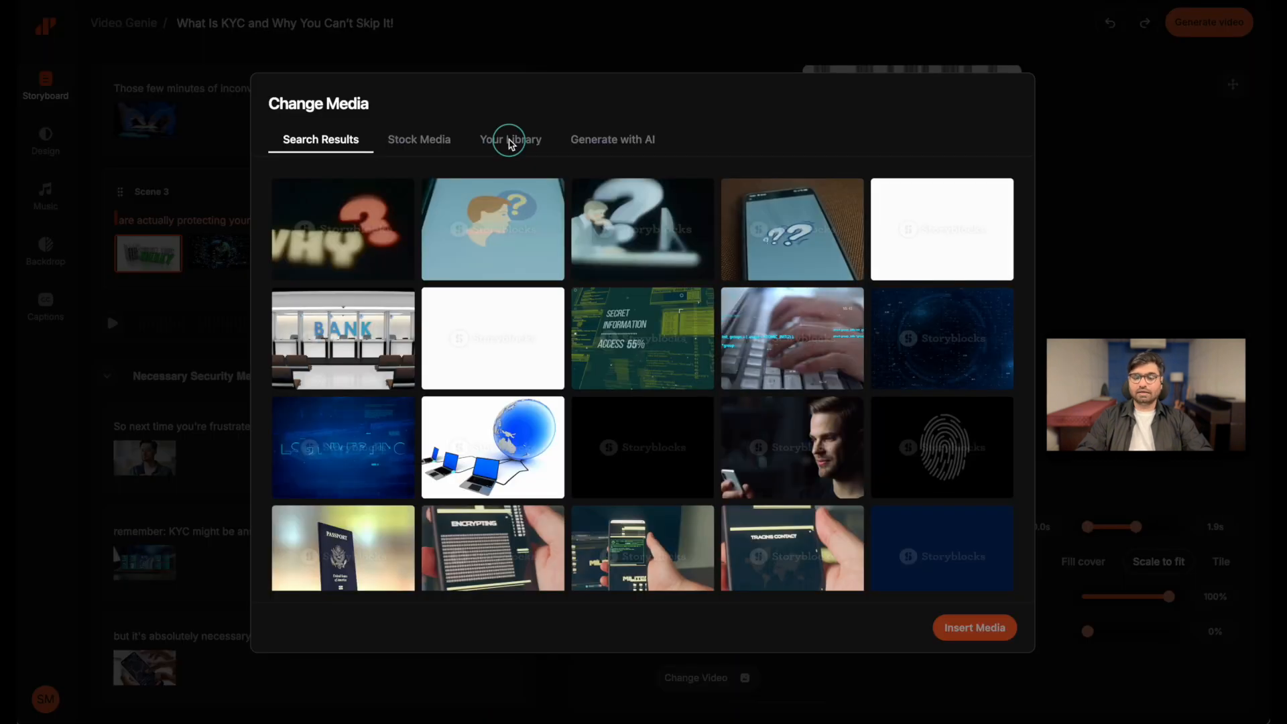
pyautogui.click(508, 142)
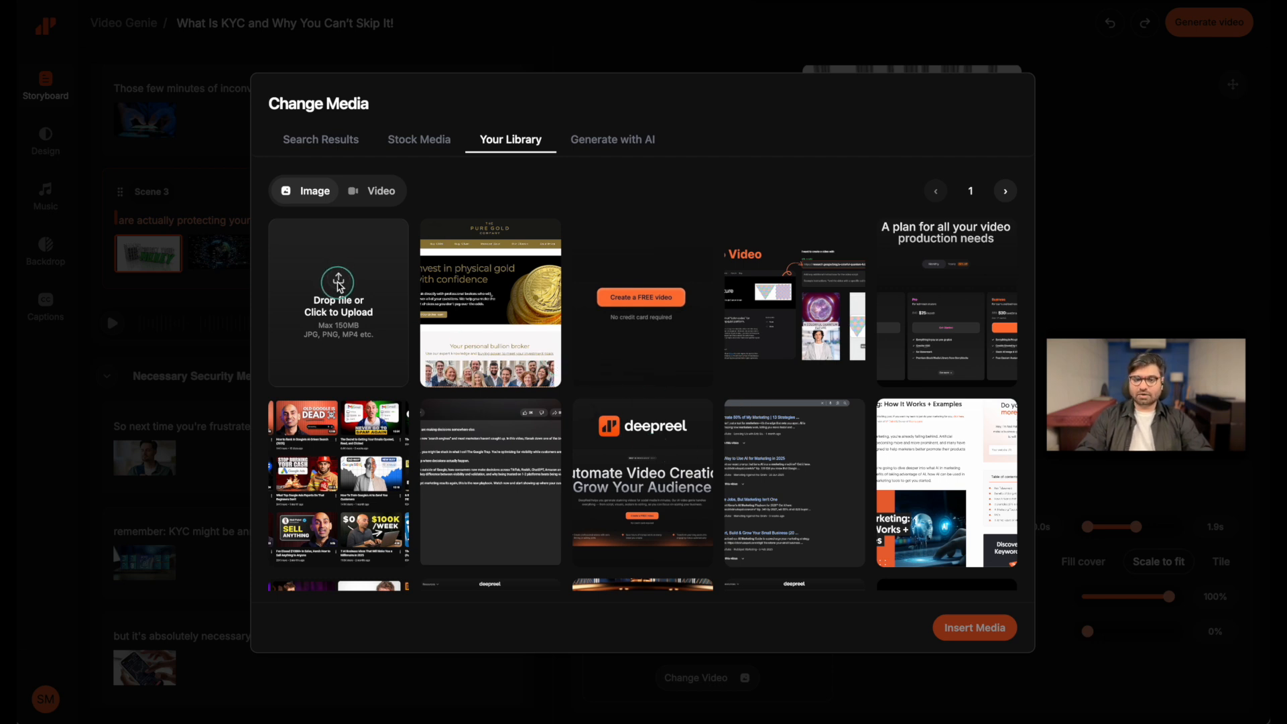
pyautogui.click(337, 283)
pyautogui.click(378, 96)
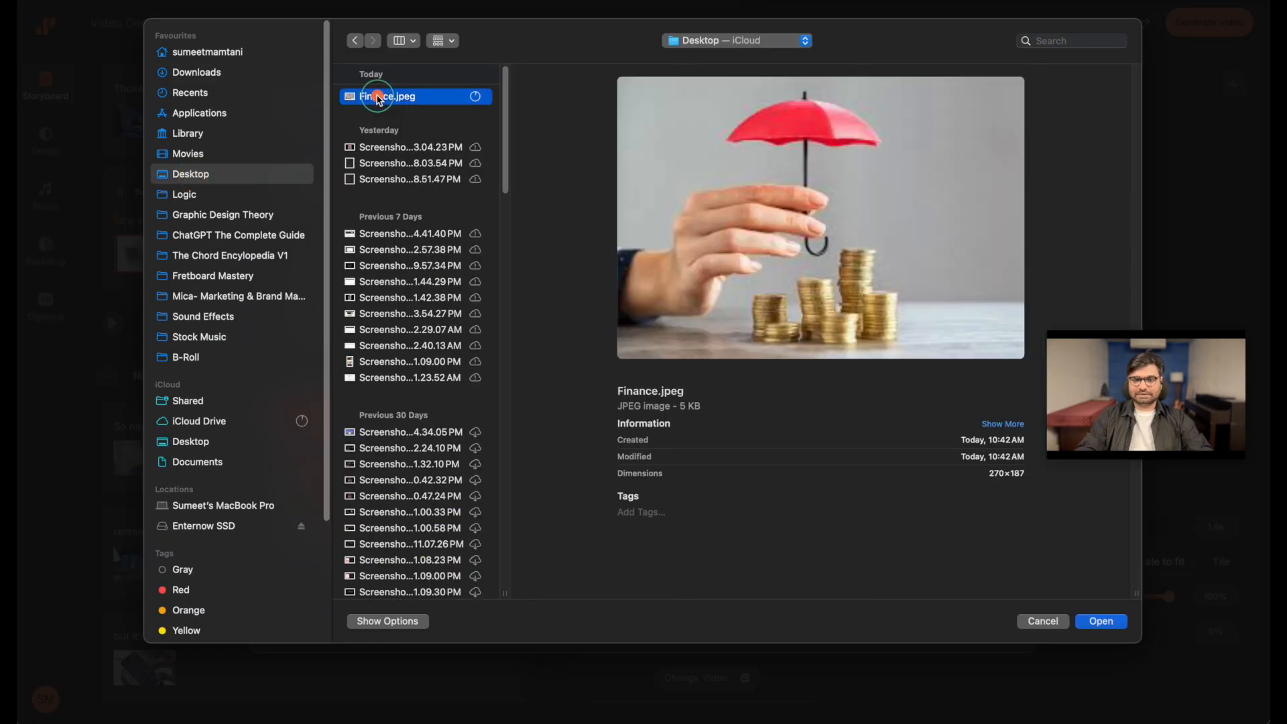
pyautogui.click(1103, 622)
pyautogui.click(484, 306)
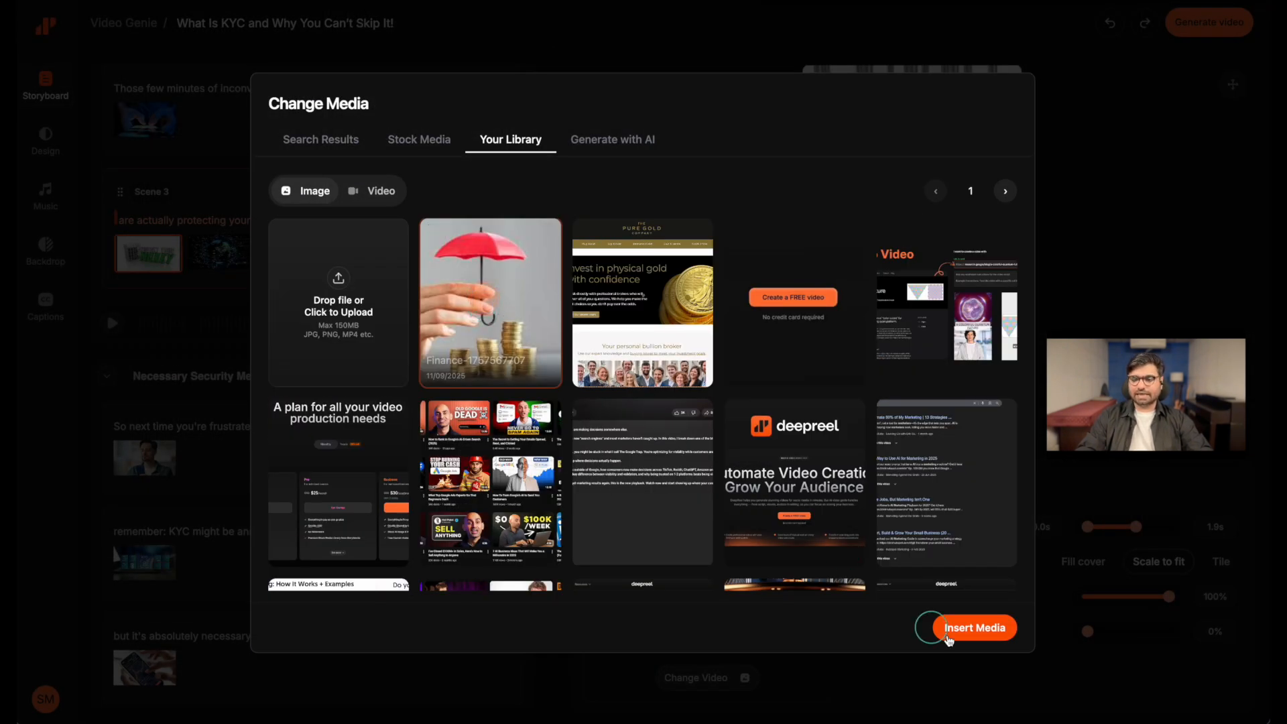
pyautogui.click(976, 628)
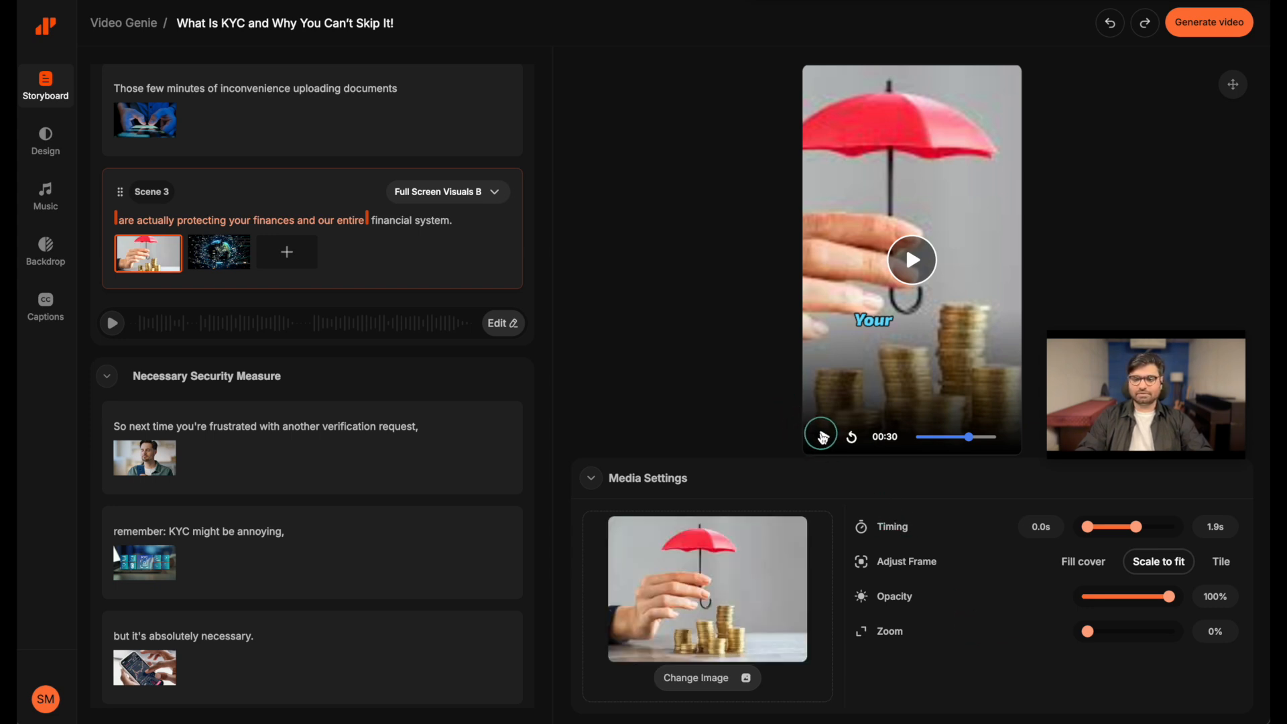
pyautogui.click(823, 437)
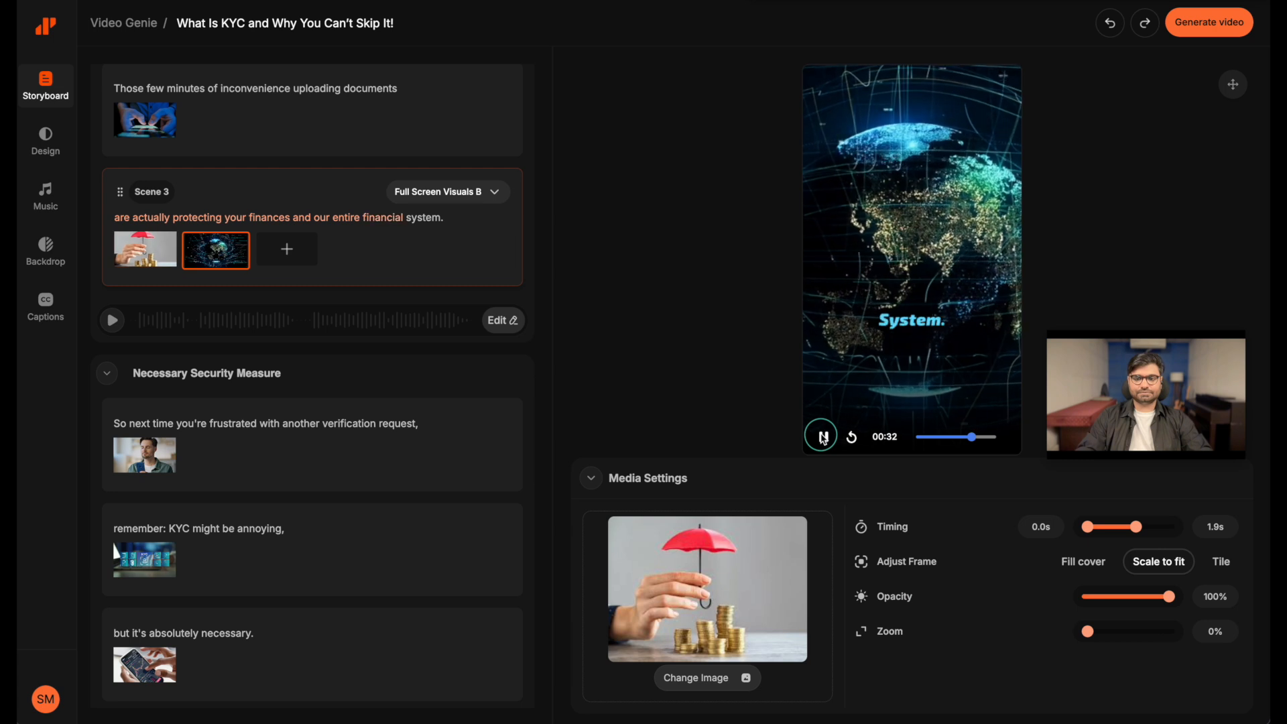
pyautogui.click(823, 437)
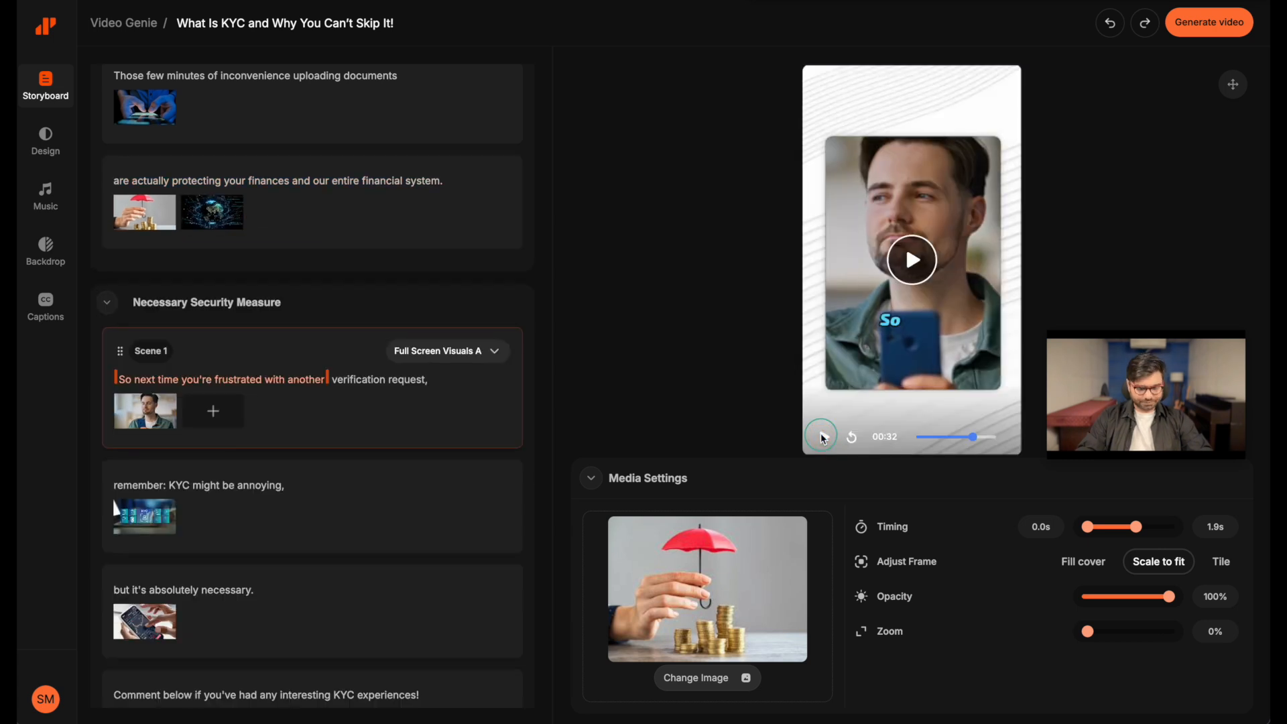
# Select the umbrella image in the "are actually protecting your finances" scene again and set its timing to 0.0 s through 2.2 s
pyautogui.scroll(1, 142, 322)
pyautogui.click(143, 322)
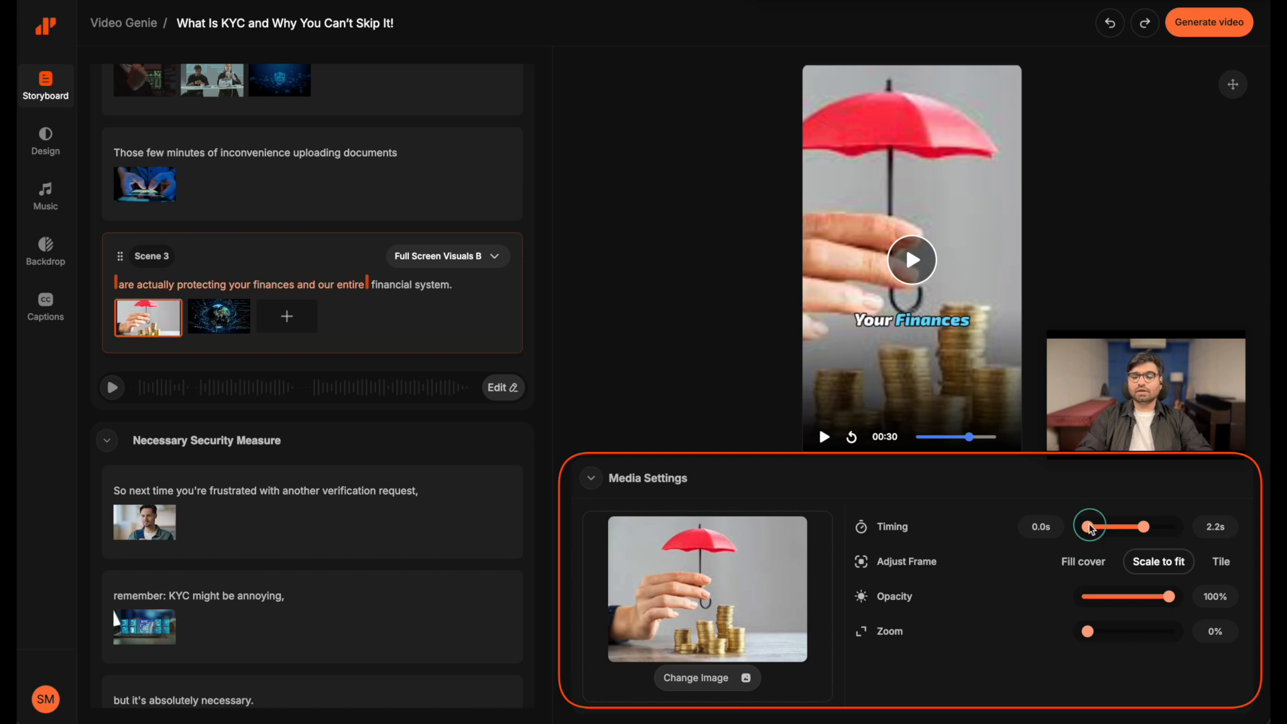
pyautogui.moveTo(1087, 526)
pyautogui.mouseDown()
pyautogui.moveTo(1098, 527)
pyautogui.moveTo(1061, 527)
pyautogui.mouseUp()
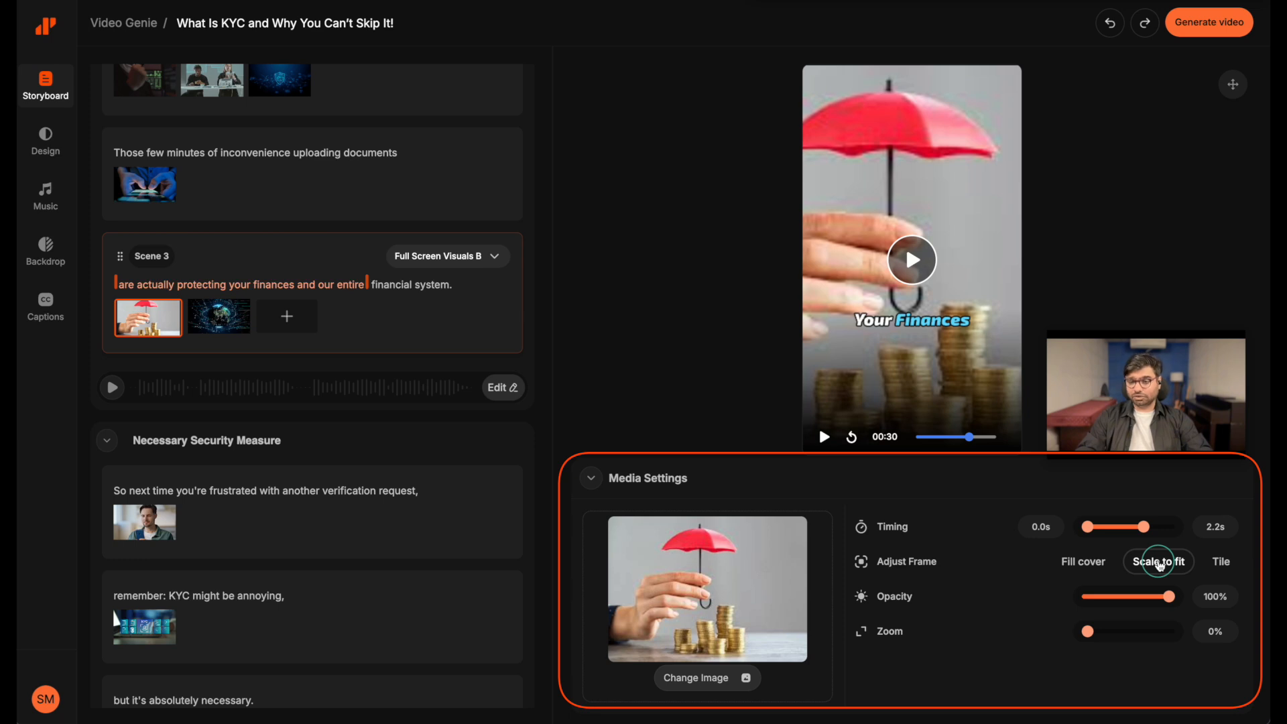
# Try the Fill cover and Scale to fit framings on the umbrella image, set it to Tile, and leave opacity at 100% and zoom at 0%
pyautogui.click(1079, 563)
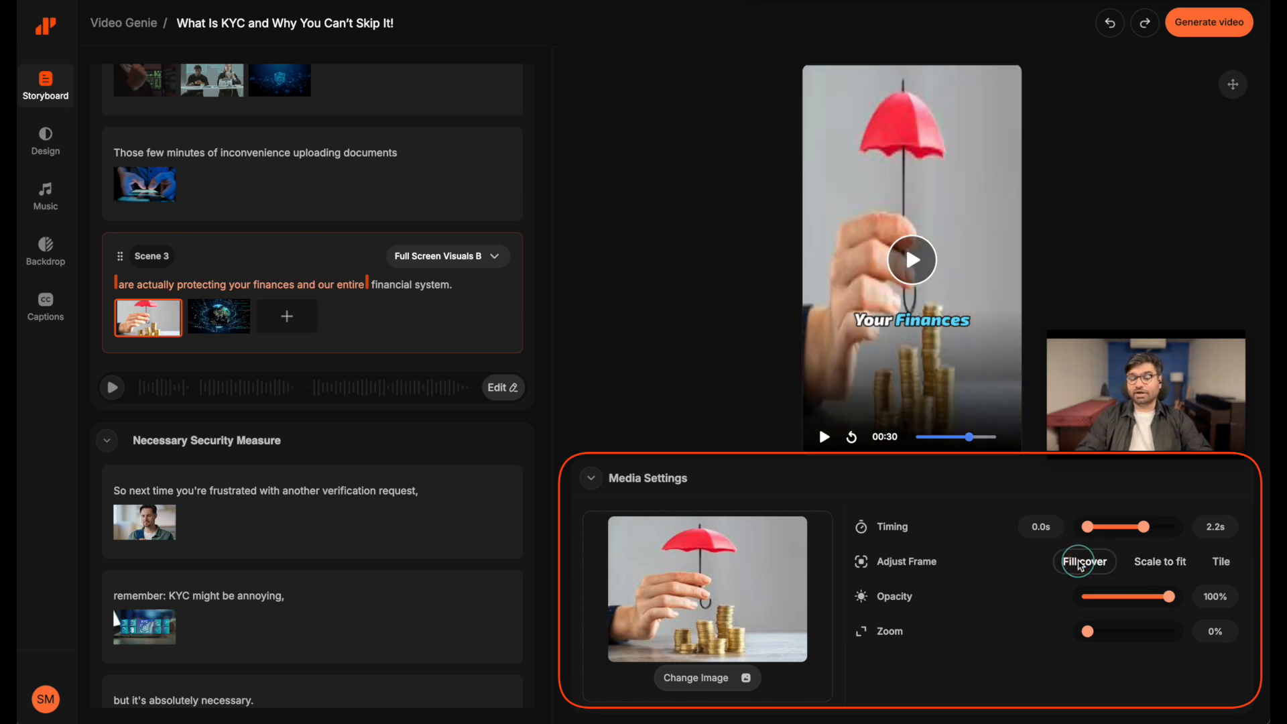
pyautogui.click(1160, 564)
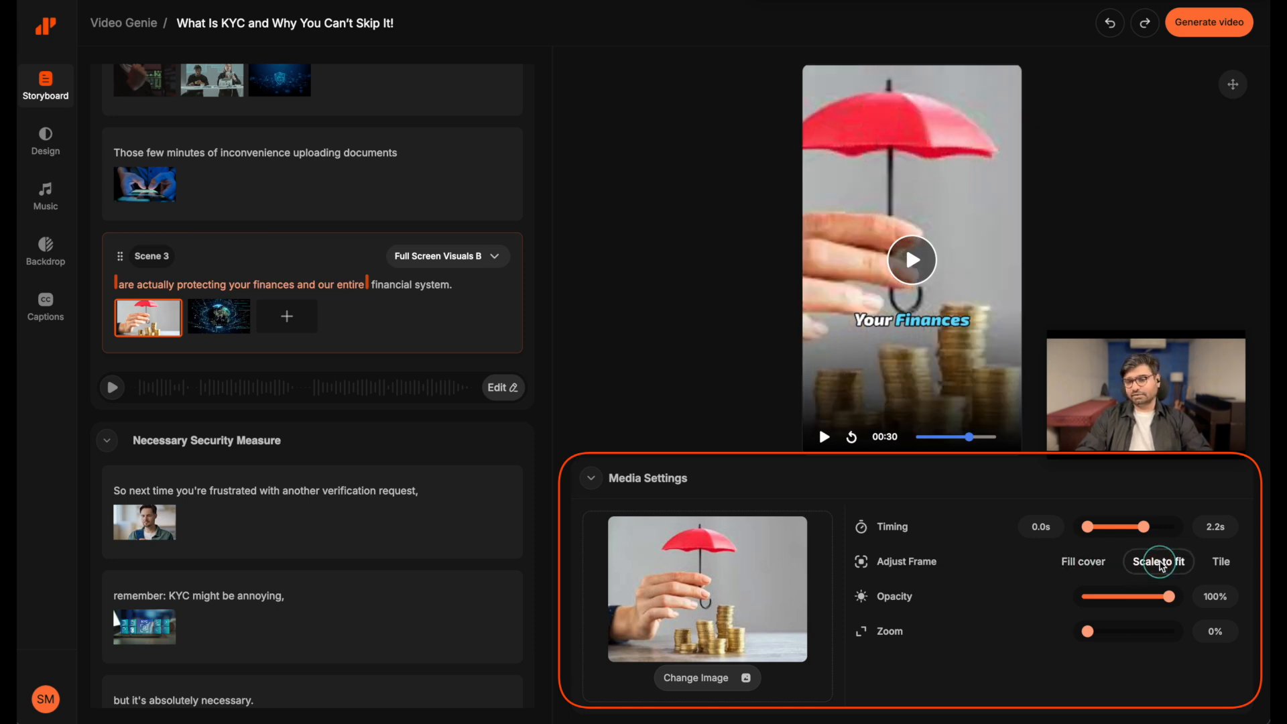
pyautogui.click(1221, 562)
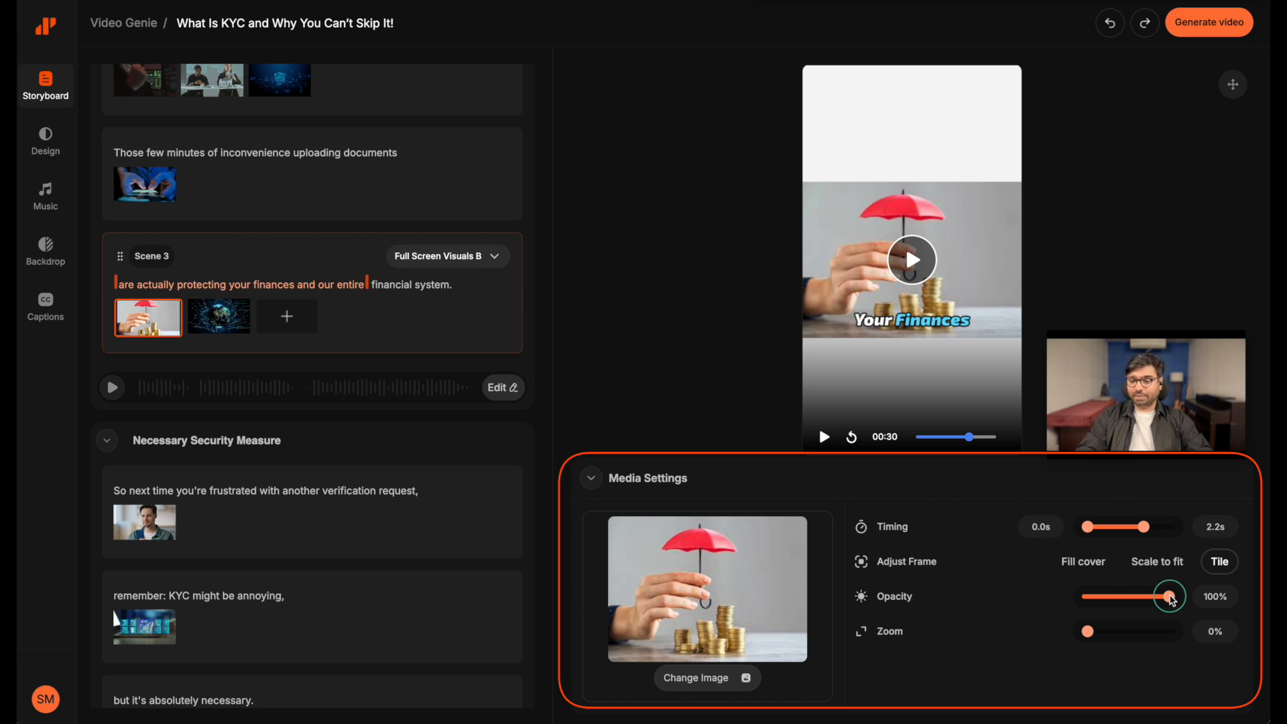
pyautogui.moveTo(1172, 599)
pyautogui.mouseDown()
pyautogui.moveTo(1081, 597)
pyautogui.moveTo(1173, 601)
pyautogui.mouseUp()
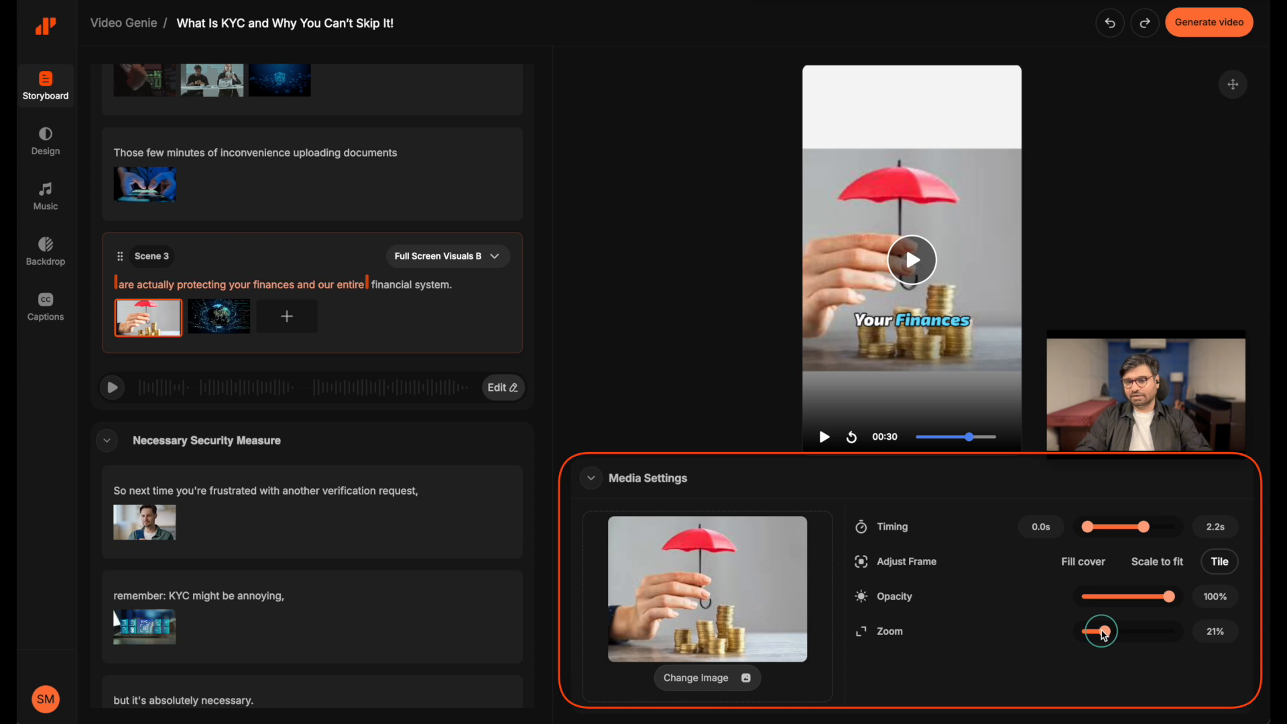
pyautogui.moveTo(1105, 635); pyautogui.dragTo(1066, 637)
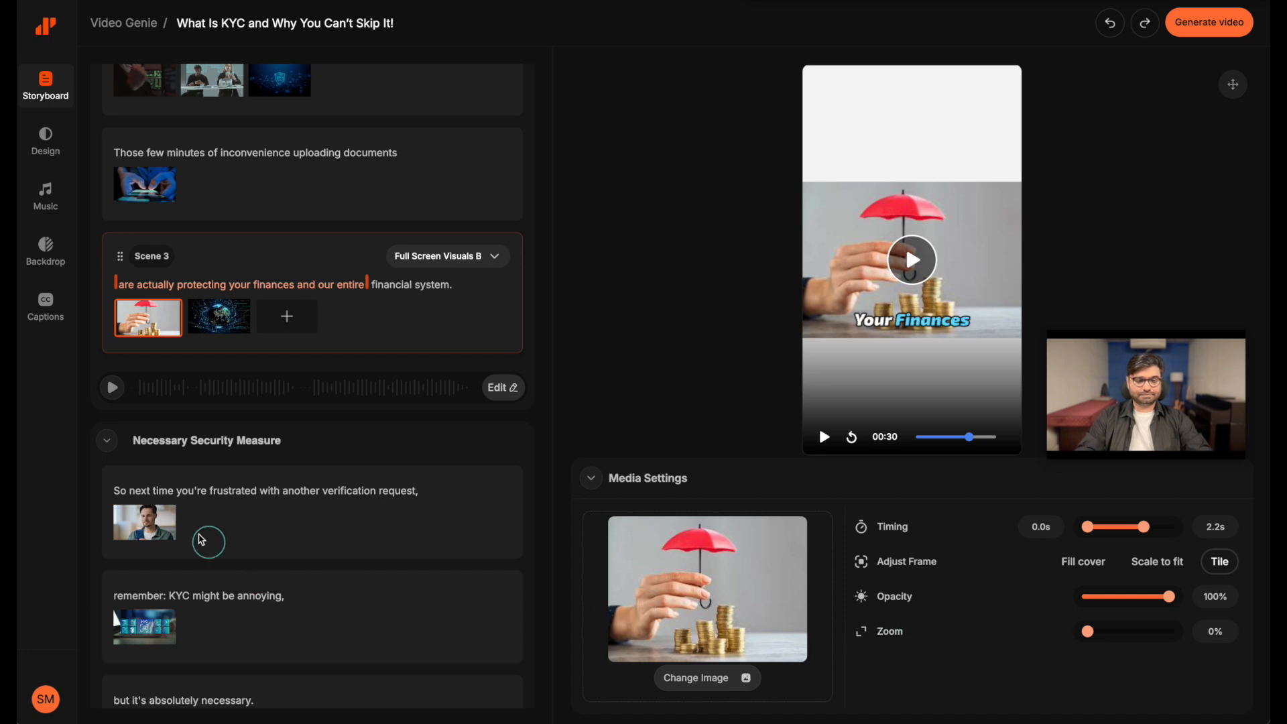
# Start replacing the video in Necessary Security Measure's Scene 1 with an AI image described as "a frustrated man looking at the phone."
pyautogui.click(141, 529)
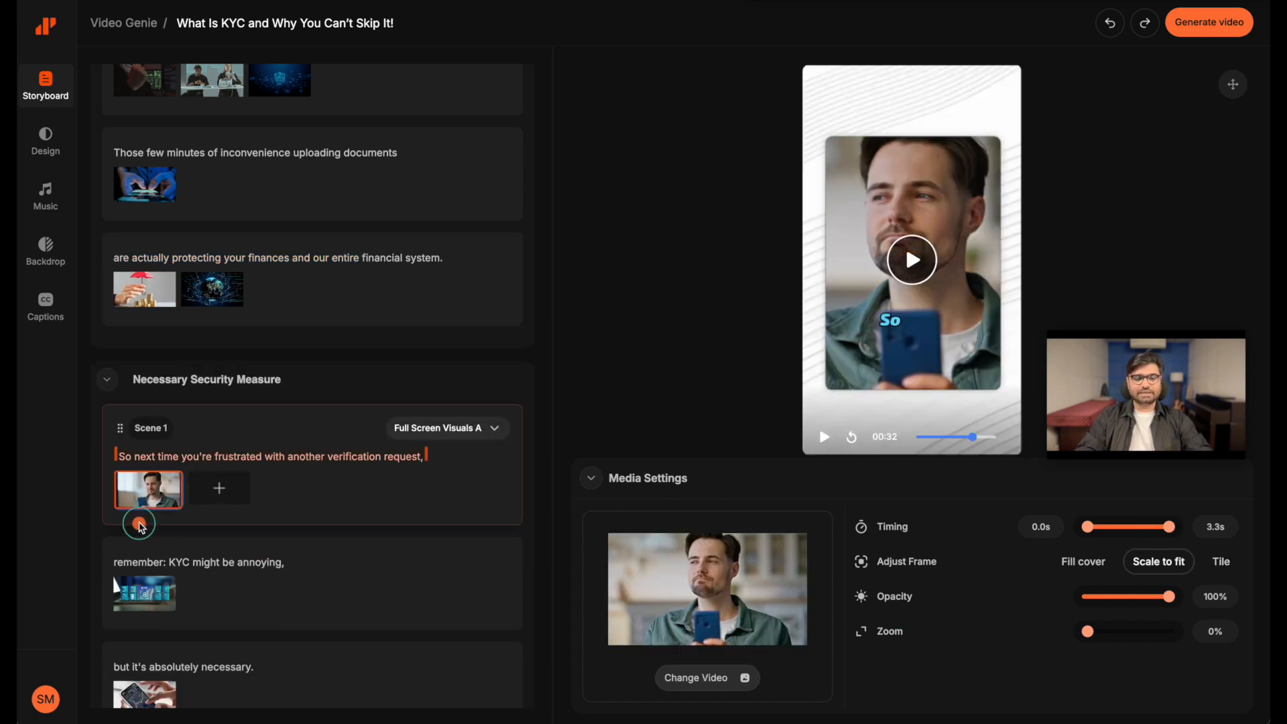
pyautogui.click(697, 667)
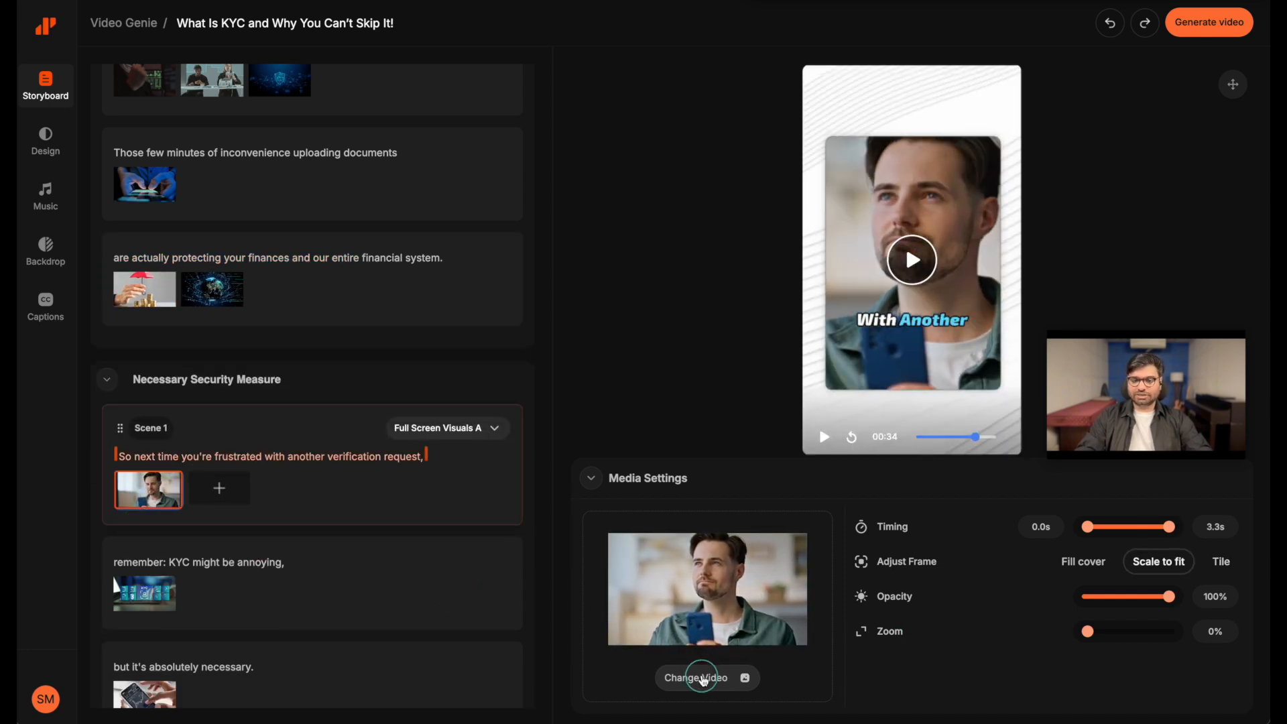
pyautogui.click(706, 678)
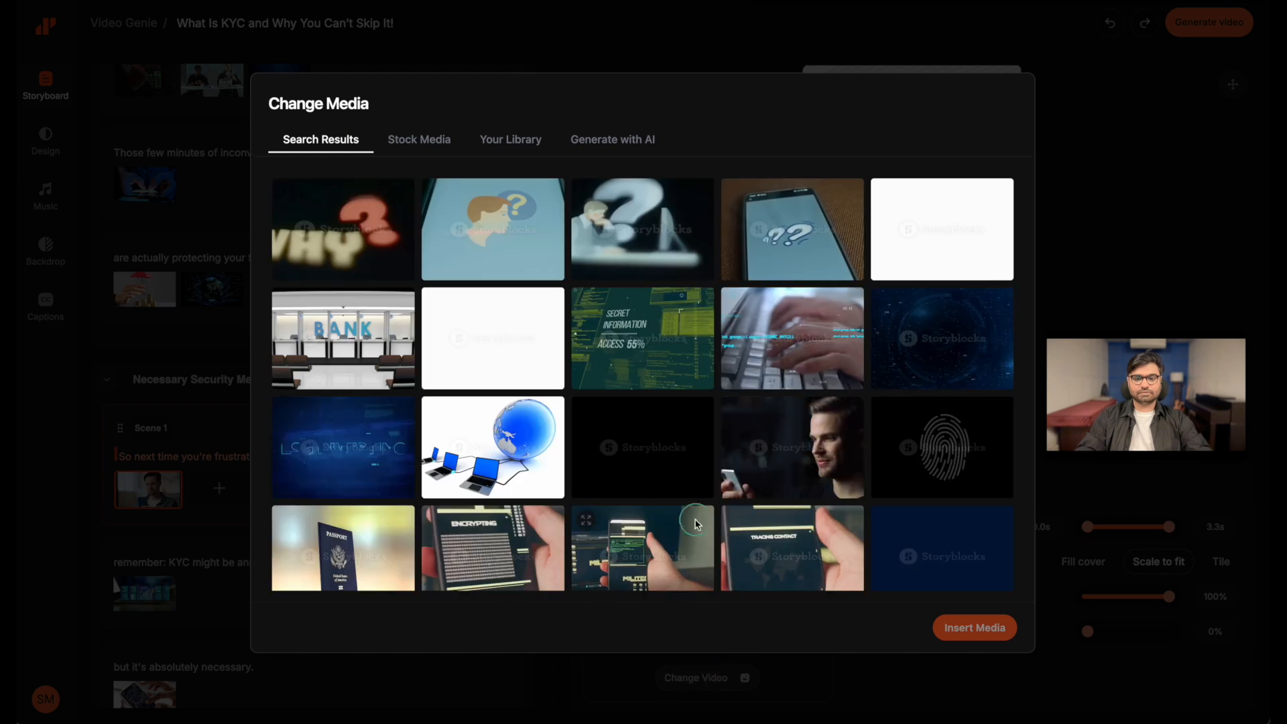
pyautogui.click(607, 141)
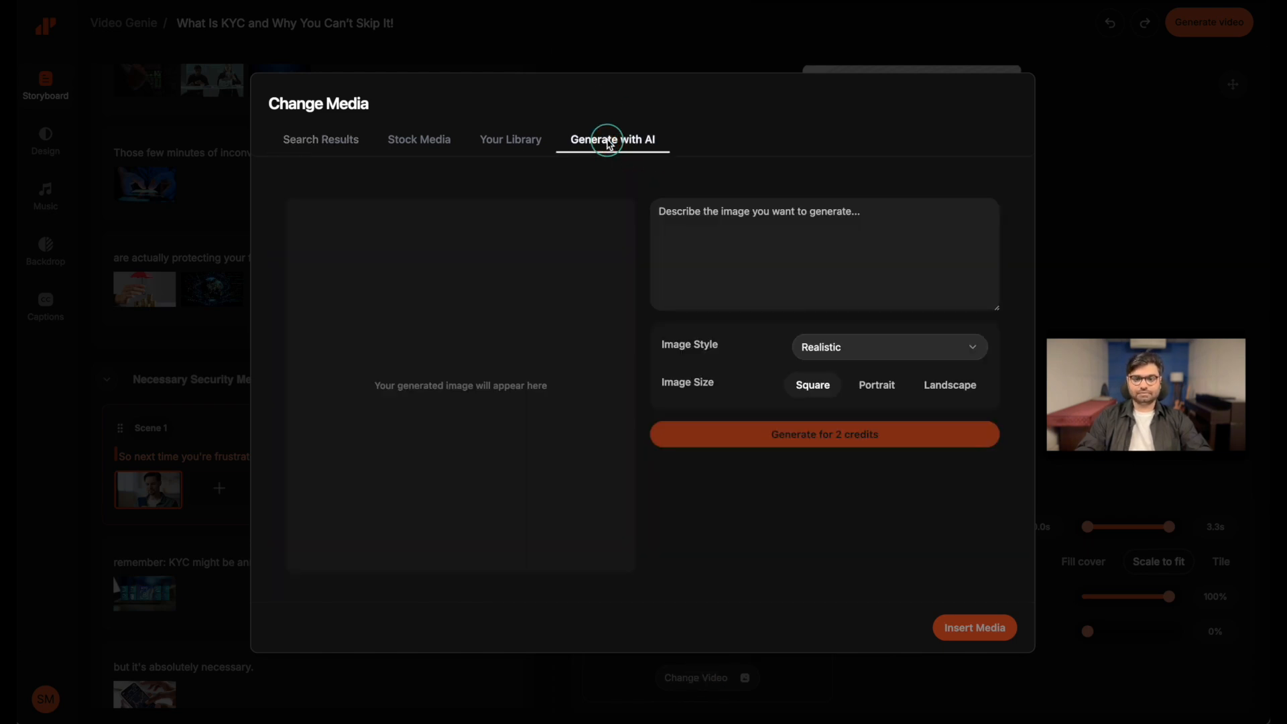
pyautogui.click(665, 213)
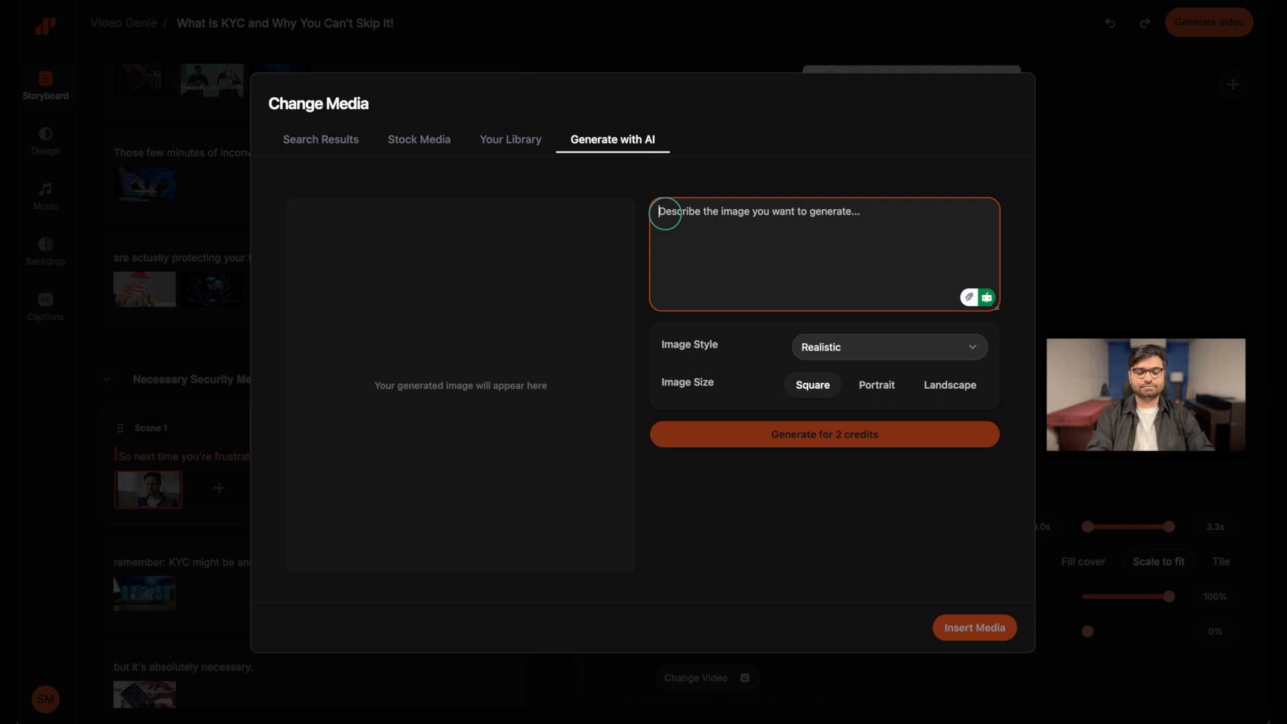
pyautogui.write('a frustated man looking at the phone.')
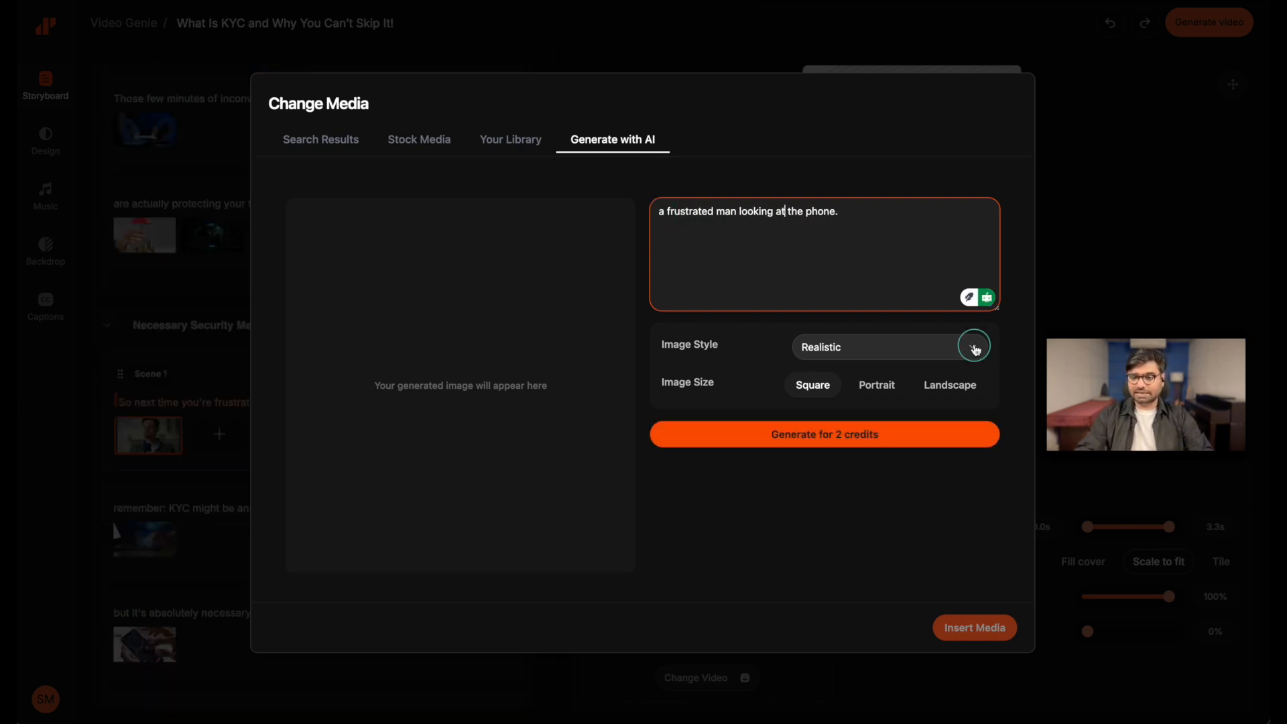
# Generate the image in Realistic style and Portrait size, insert it into Scene 1, and play the scene in the preview
pyautogui.click(976, 350)
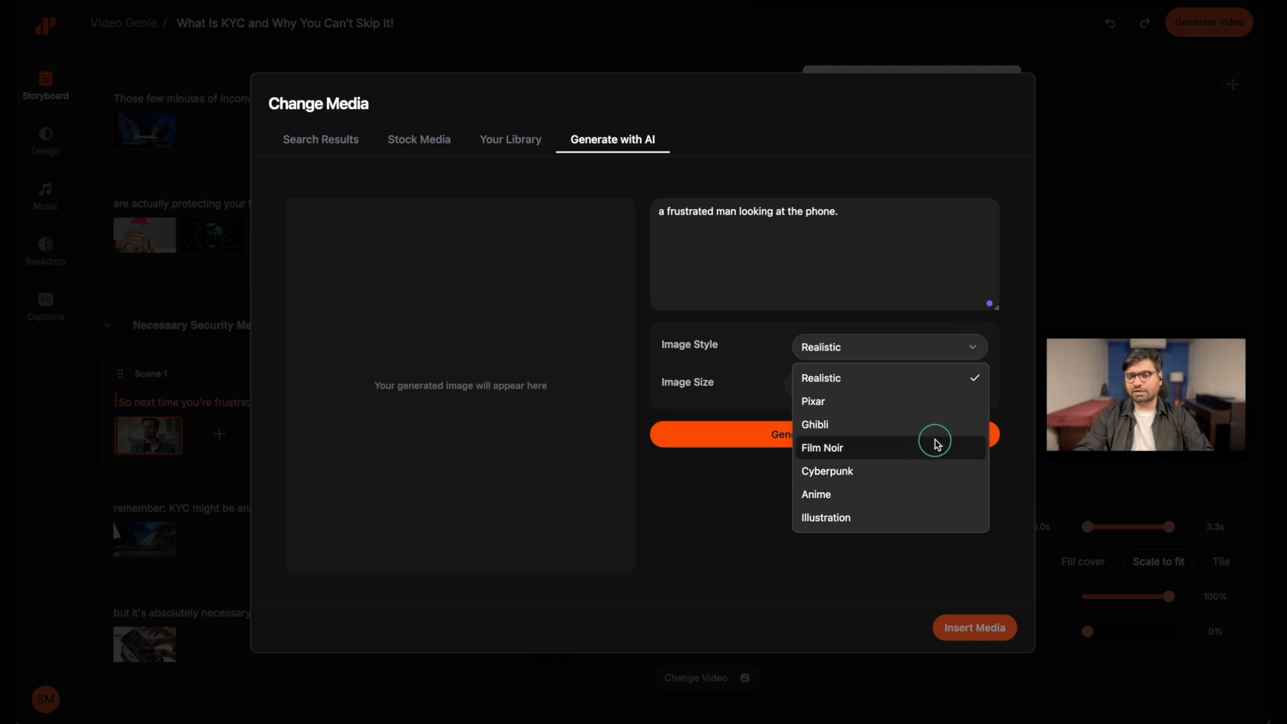
pyautogui.click(936, 386)
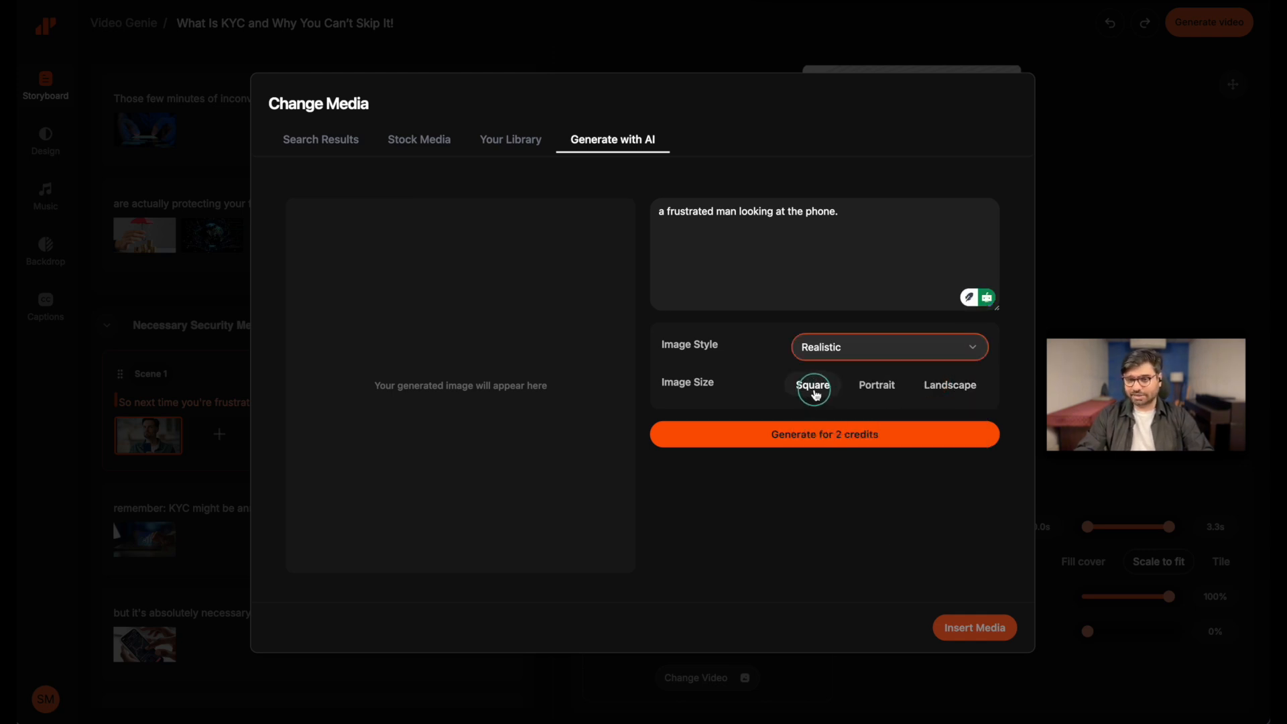
pyautogui.click(880, 387)
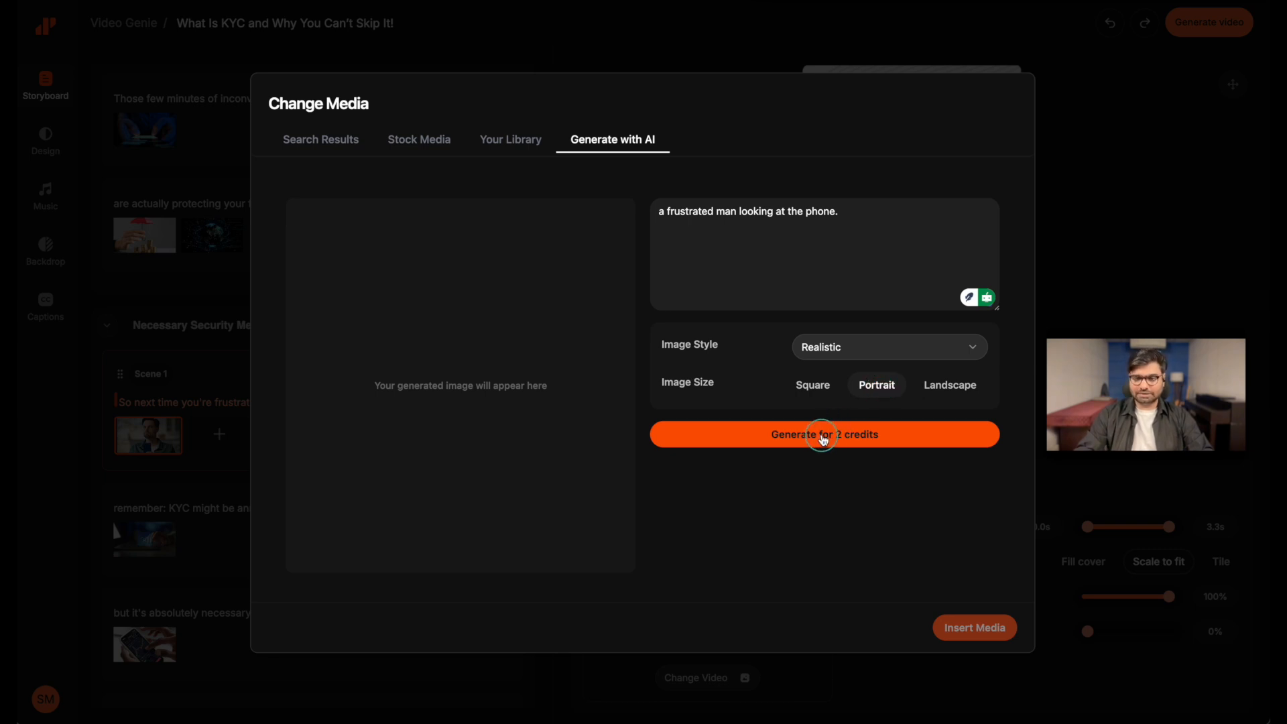
pyautogui.click(820, 435)
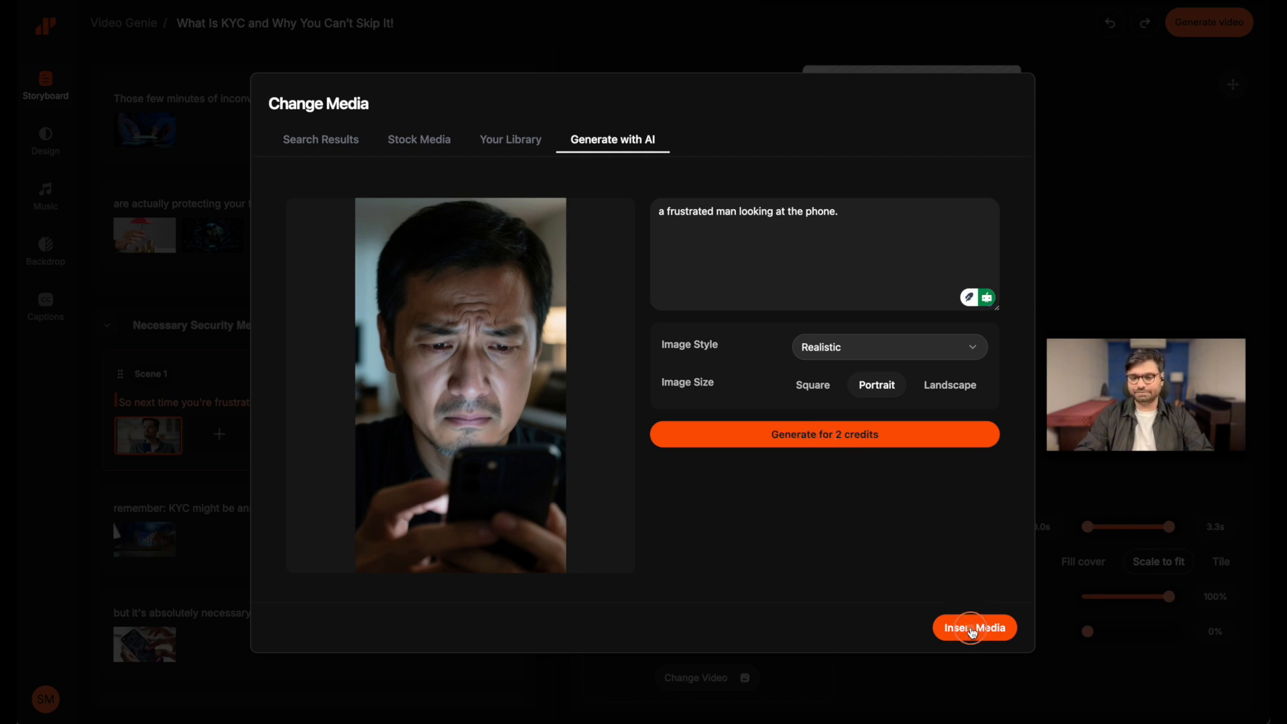
pyautogui.click(973, 629)
pyautogui.click(821, 437)
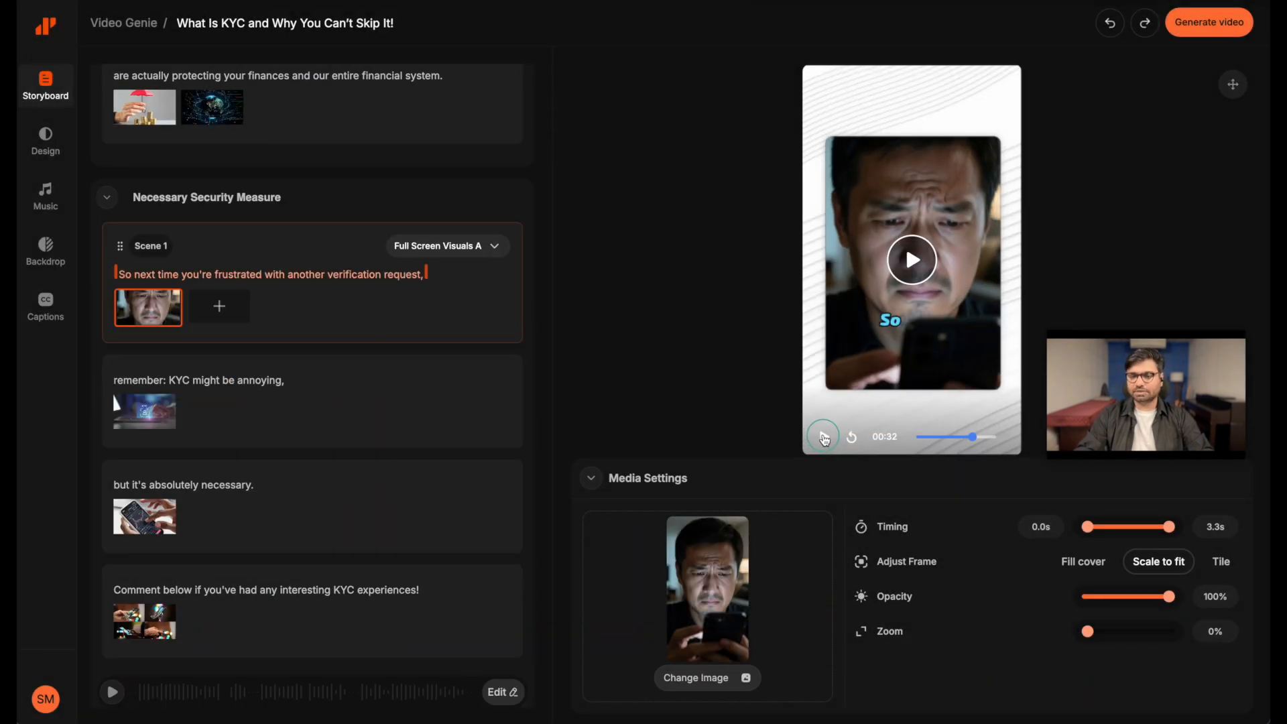